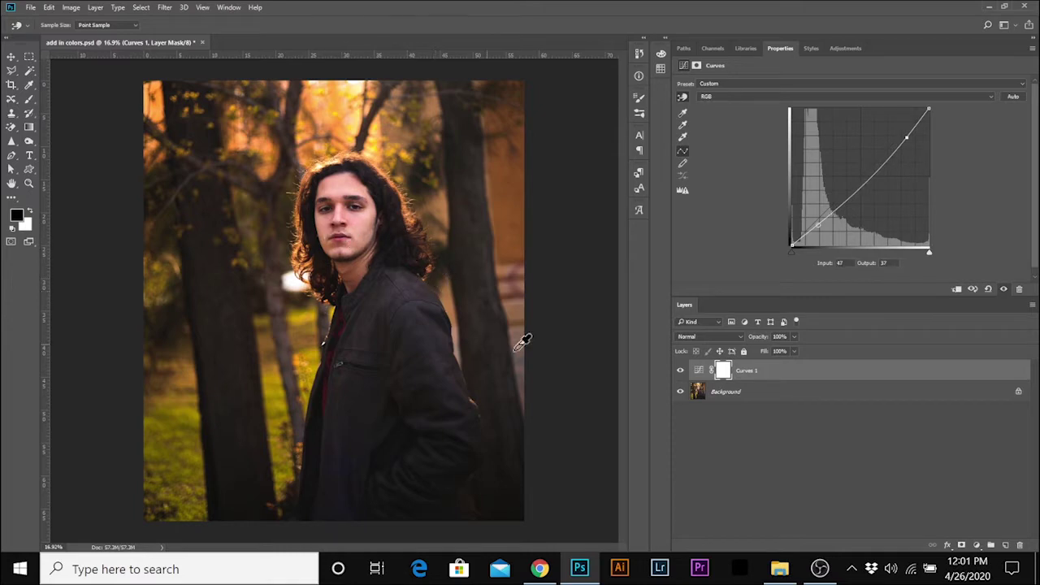
Add a second Curves adjustment layer and set its gray point by sampling the wall near the photo's right edge.
left_click(977, 545)
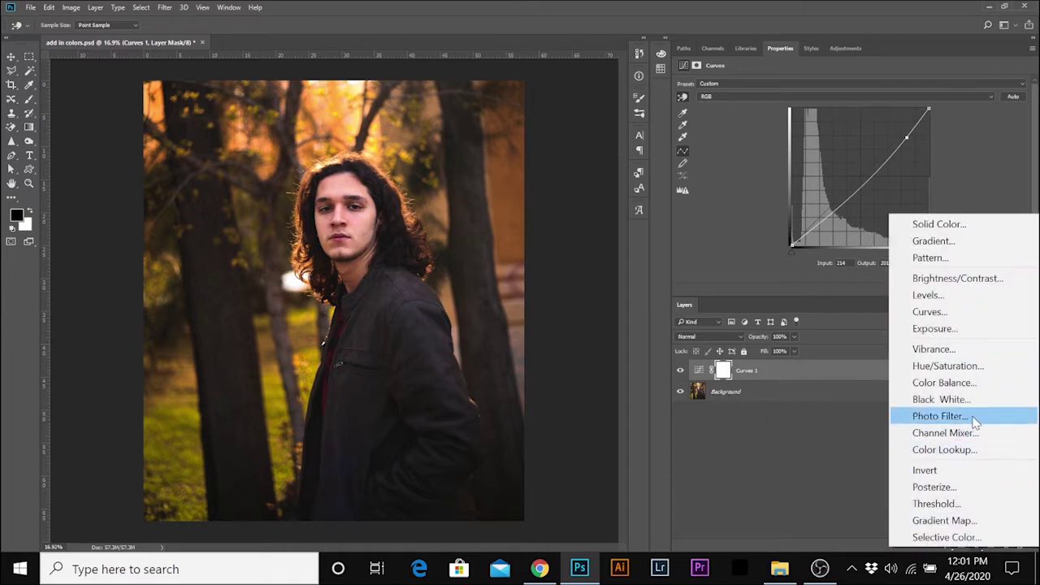
left_click(940, 313)
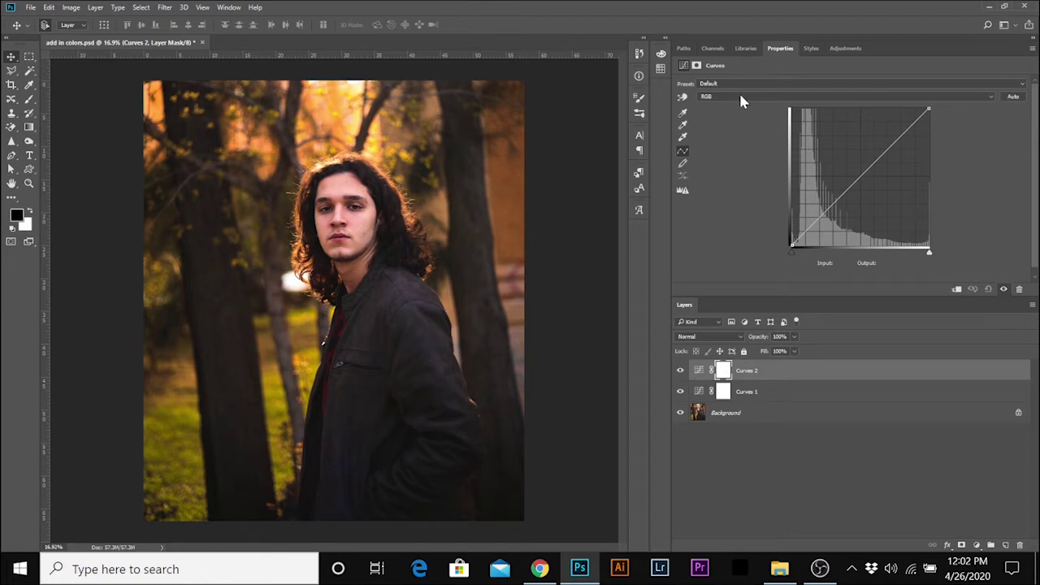
left_click(685, 126)
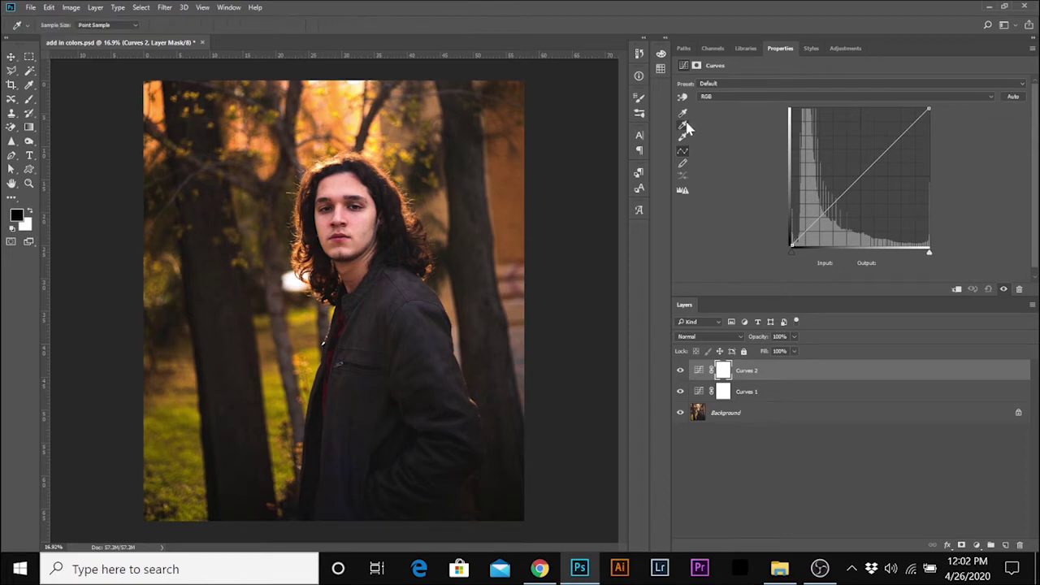
left_click(524, 333)
Examine the red, green and blue channel curves produced by the gray point on the second Curves layer.
left_click(784, 98)
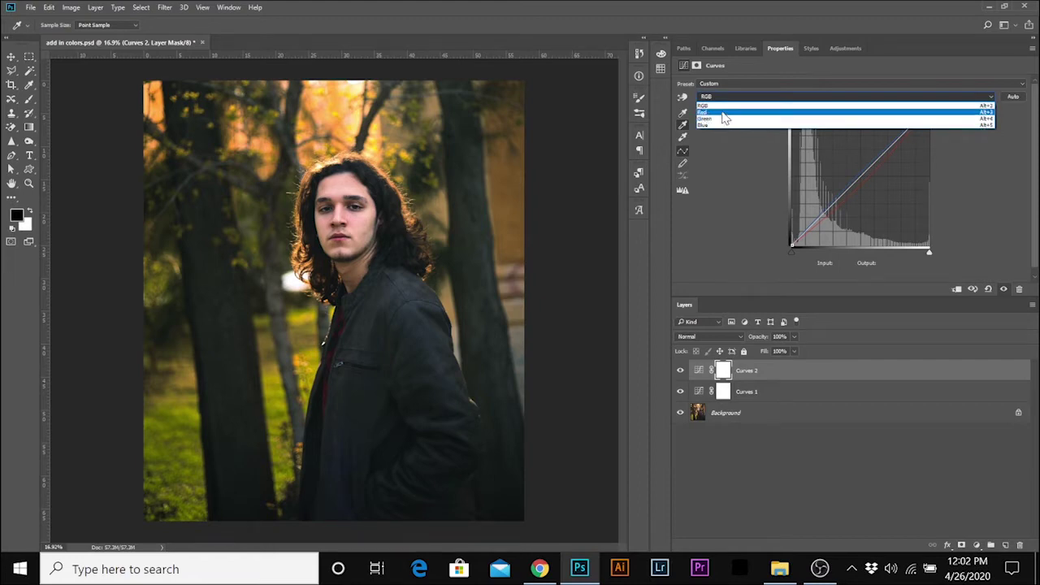
left_click(722, 112)
left_click(759, 97)
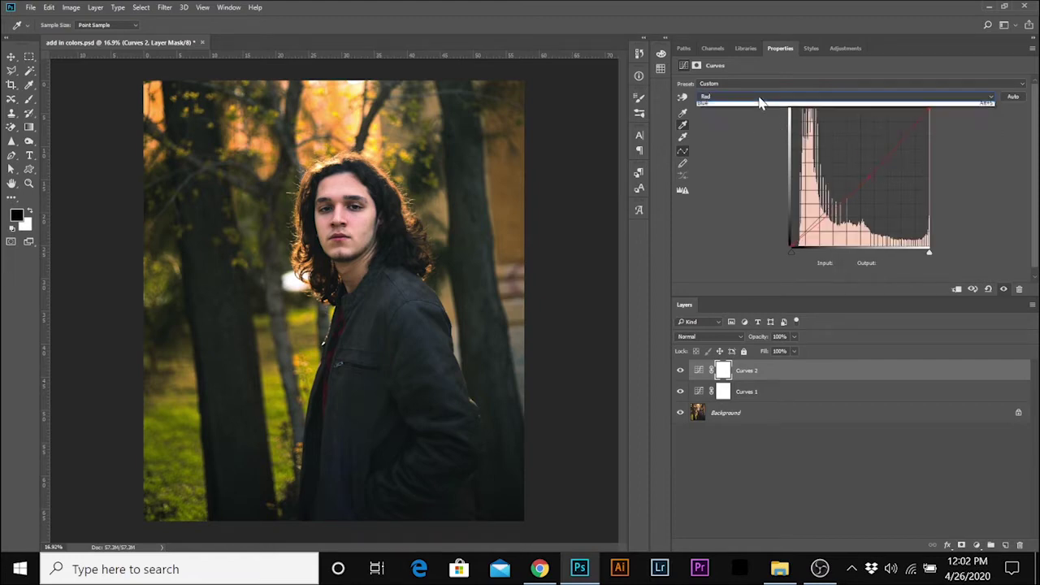
left_click(740, 122)
left_click(729, 97)
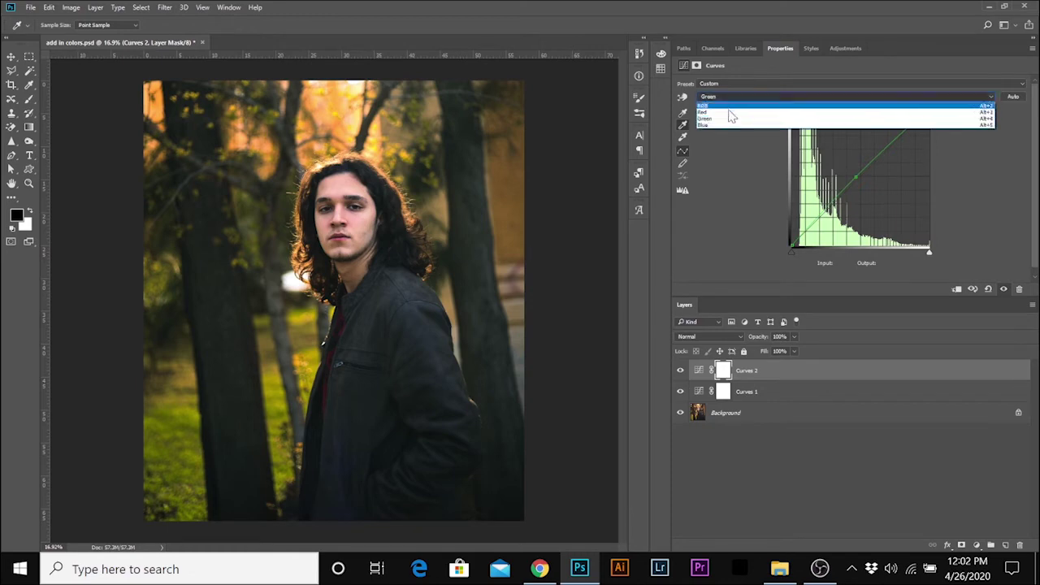
left_click(729, 124)
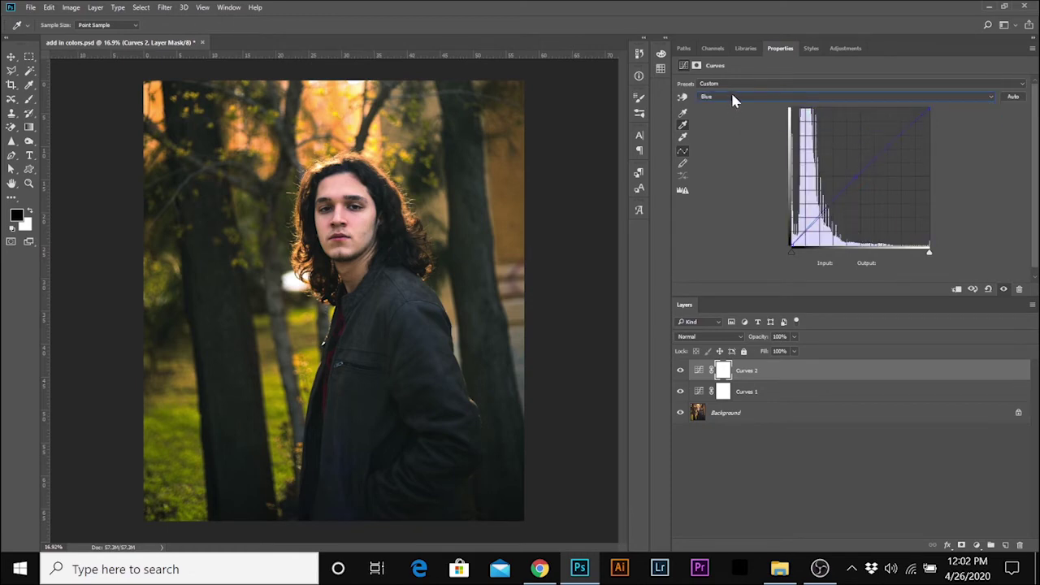
Add a third Curves adjustment layer and lower the midtones of its blue channel slightly, to an output of 134.
left_click(976, 545)
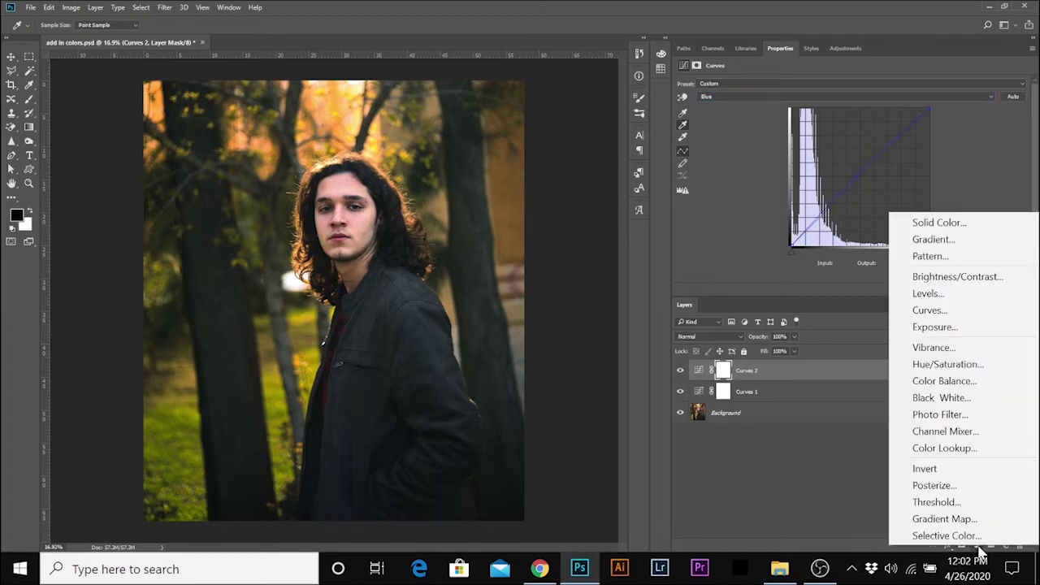
left_click(929, 311)
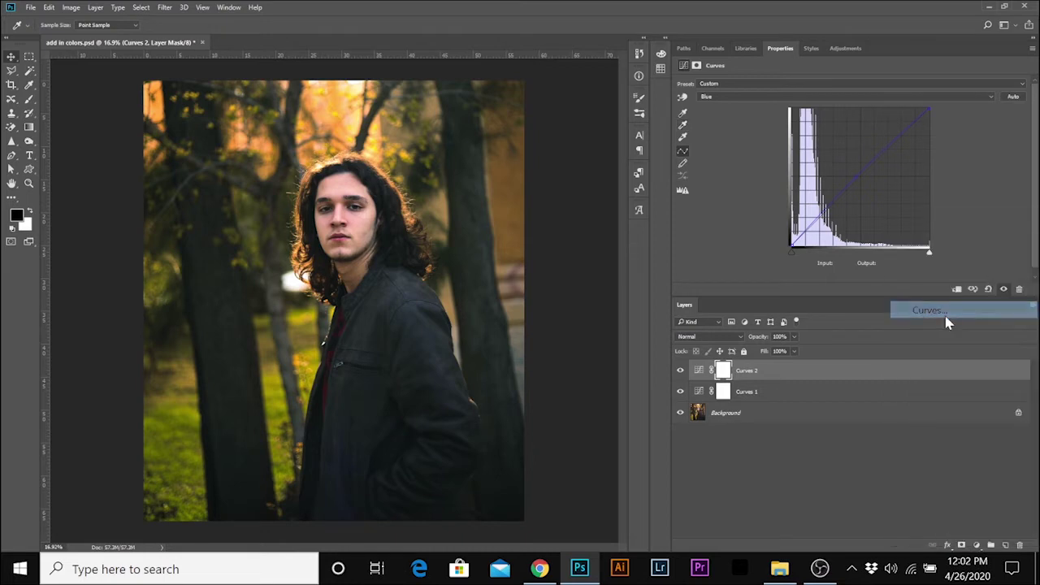
left_click(721, 97)
left_click(721, 124)
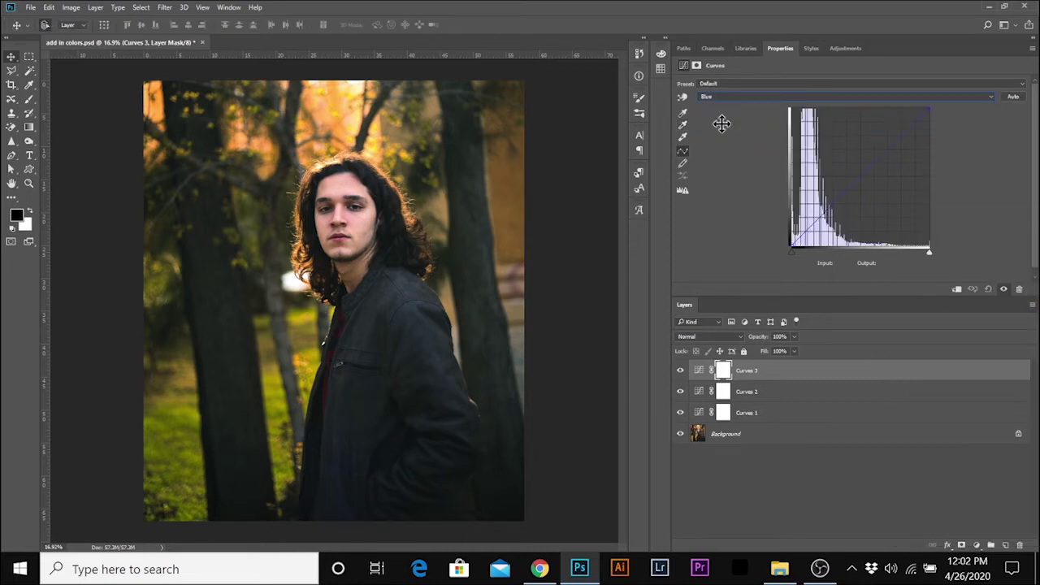
left_click_drag(865, 170, 869, 172)
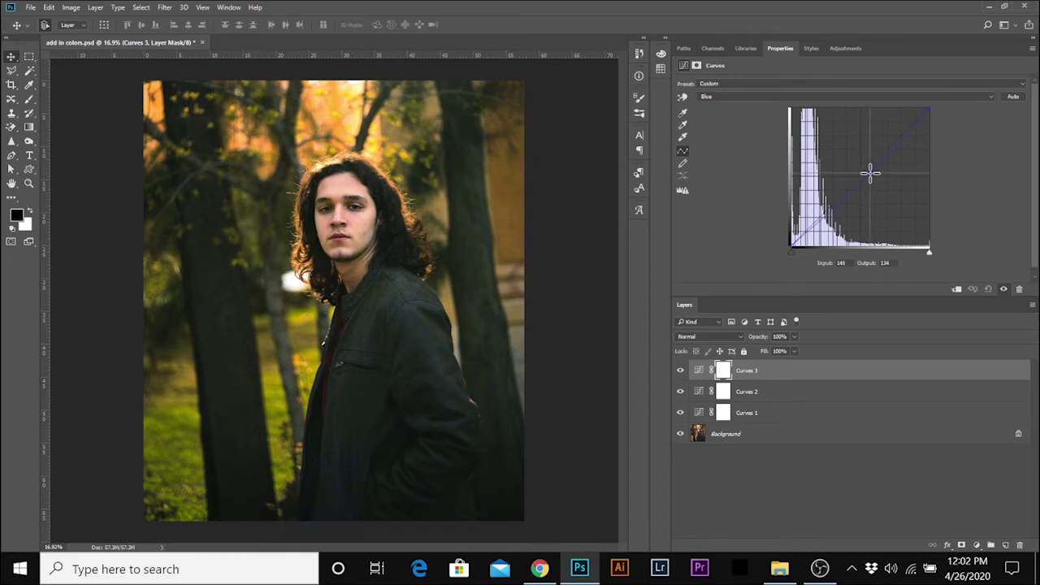
On the third Curves layer, lower the red channel's midtones to output 146 and the green channel's midtones to output 111.
left_click(762, 96)
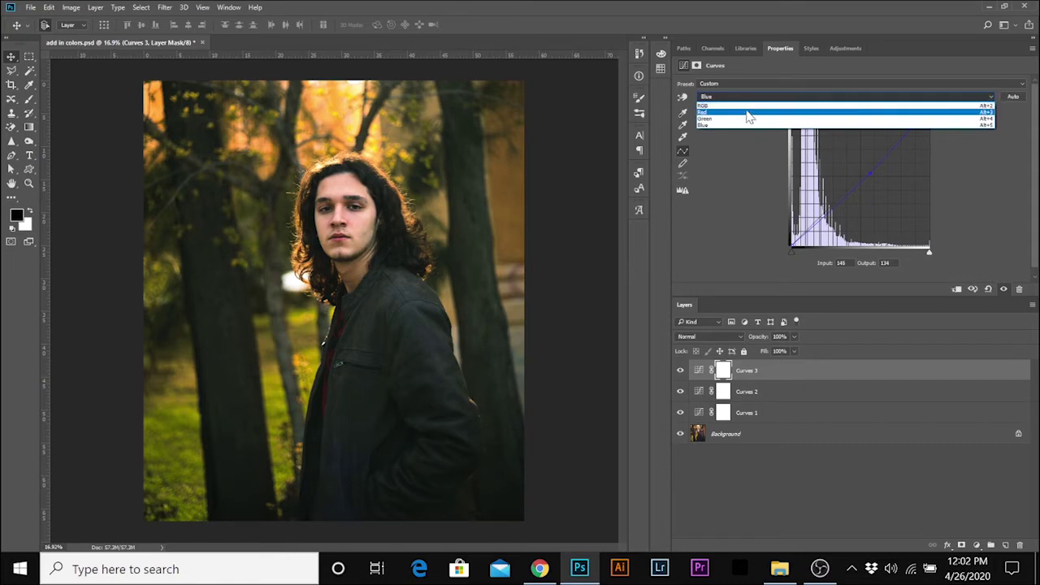
left_click(749, 113)
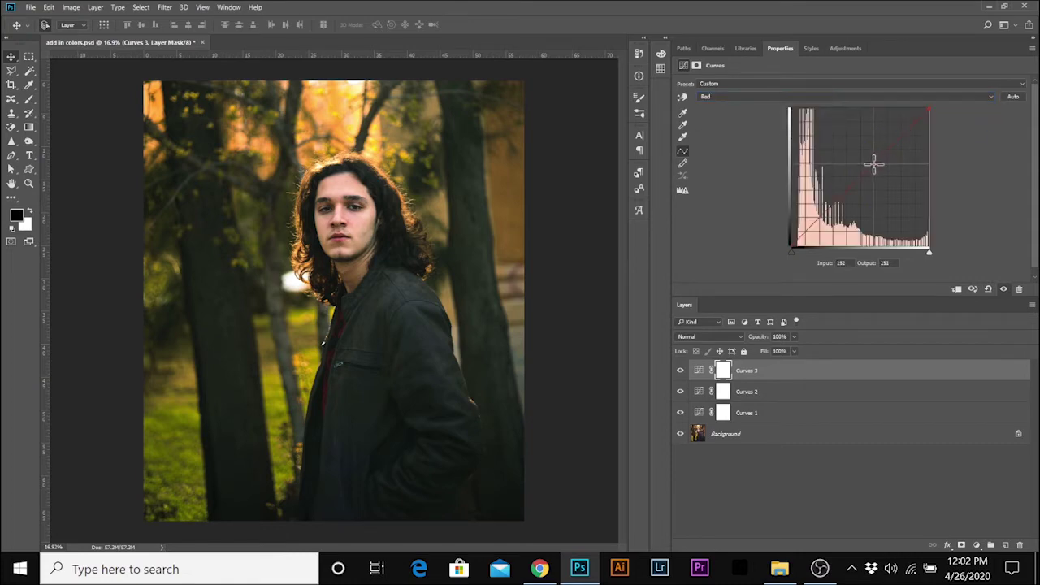
left_click(750, 95)
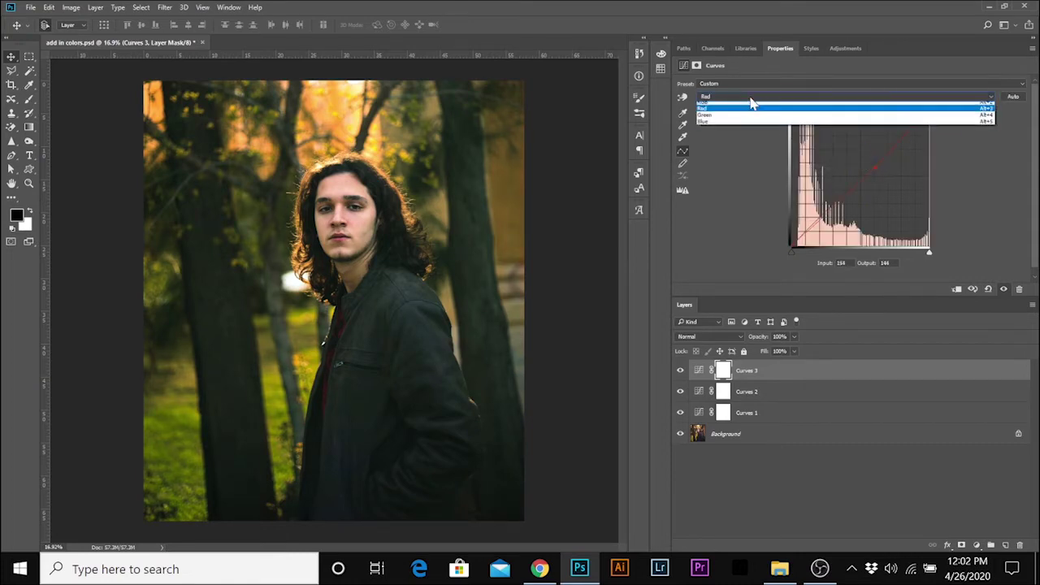
left_click(722, 122)
key("alt+4")
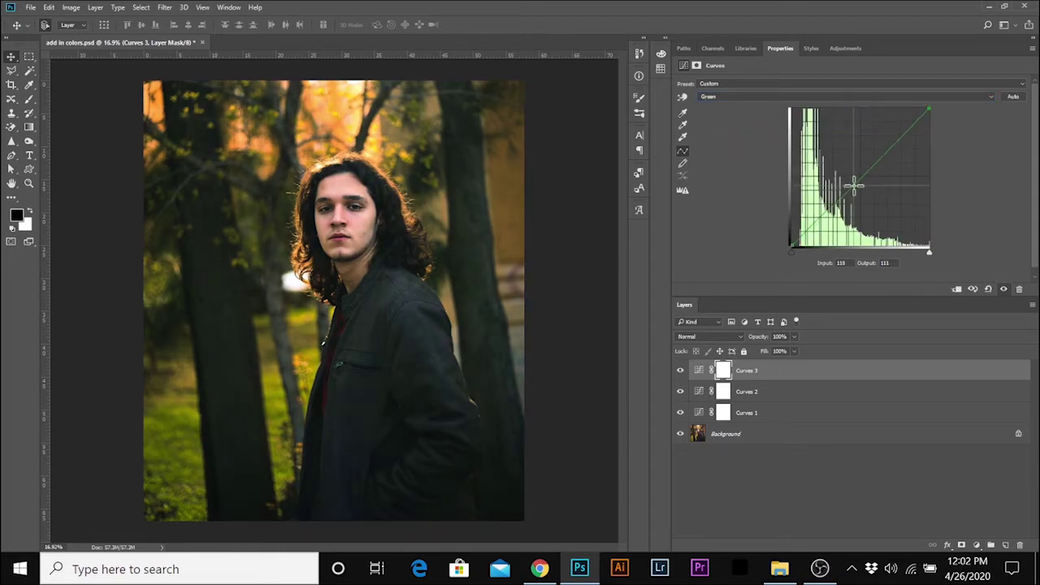
left_click(854, 187)
Group the three Curves layers and toggle the group's visibility to compare the photo before and after.
left_click(772, 394, "shift")
left_click(772, 416, "shift")
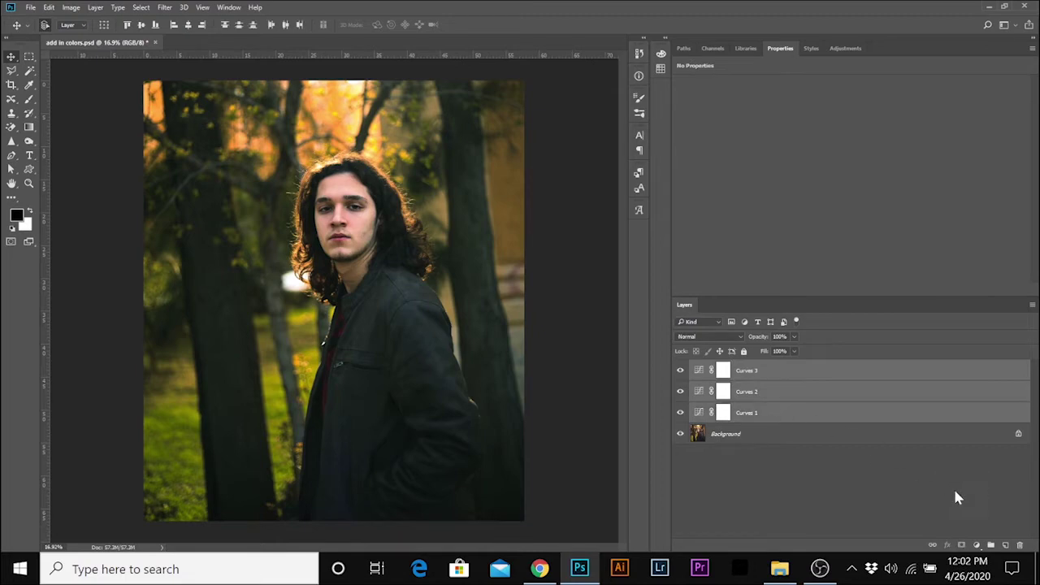
left_click(991, 545)
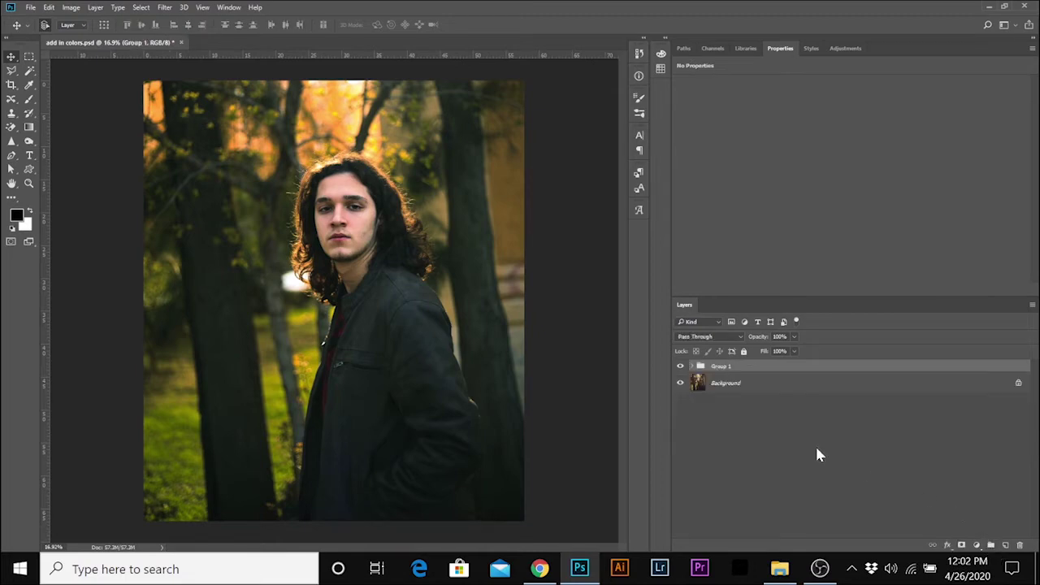
left_click(681, 368)
left_click(681, 368)
Add a Hue/Saturation adjustment layer above the group and target the Yellows range by sampling the background foliage.
left_click(977, 546)
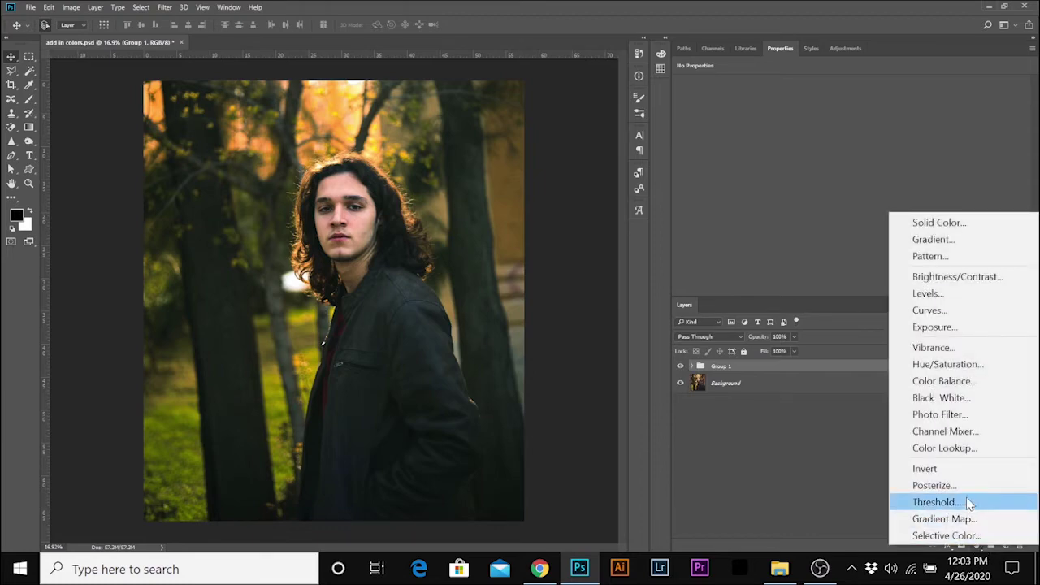
left_click(955, 368)
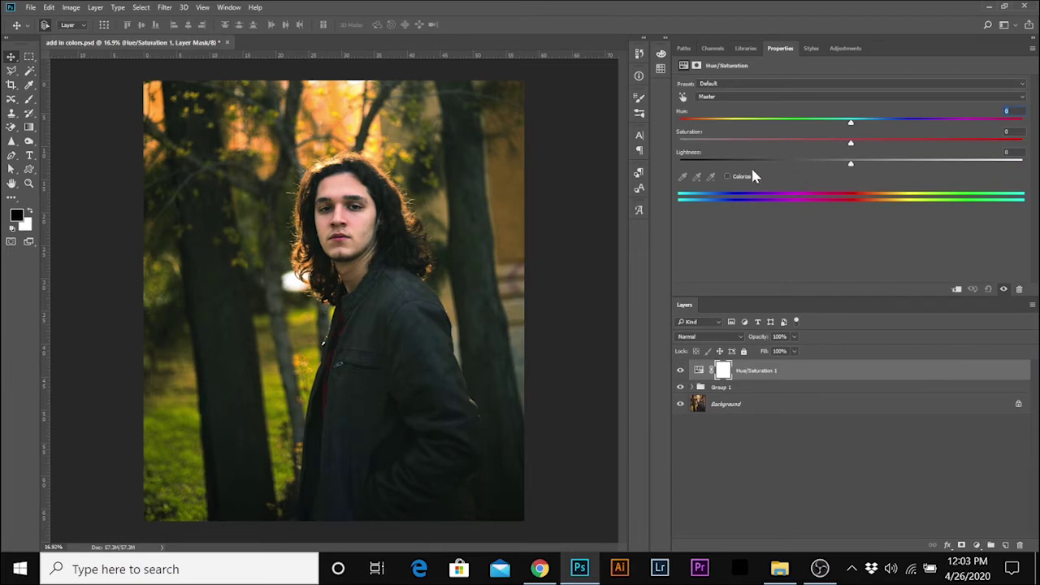
left_click(683, 97)
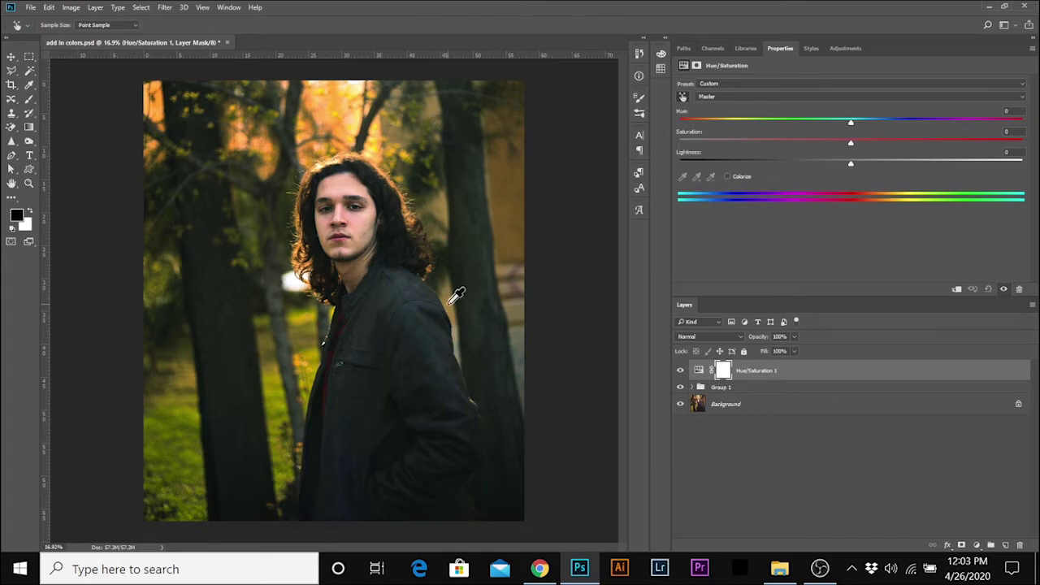
left_click(270, 398)
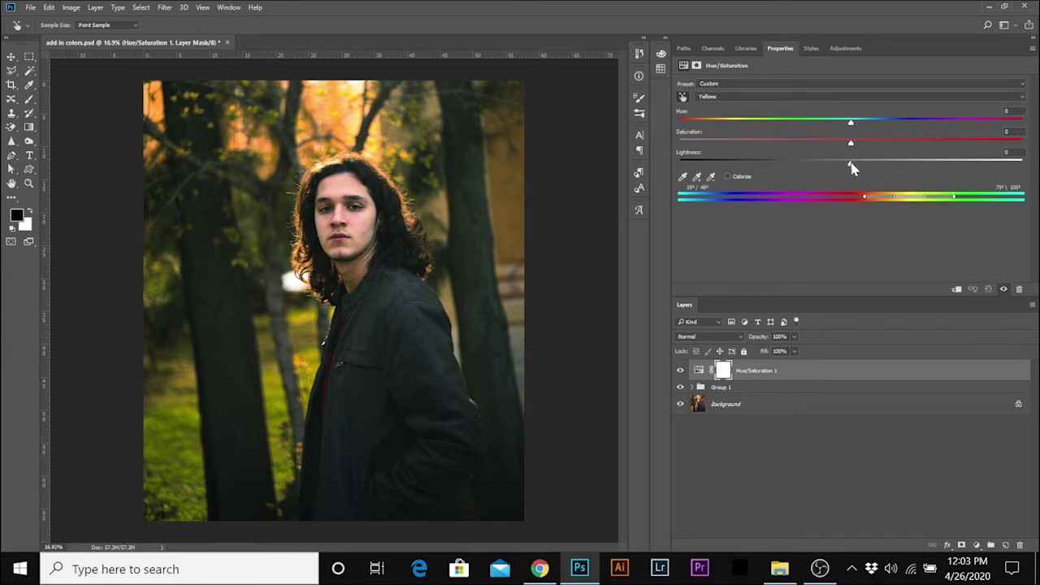
Set the Yellows to hue -24, saturation +23 and lightness +21.
left_click_drag(851, 163, 862, 163)
left_click_drag(852, 126, 887, 147)
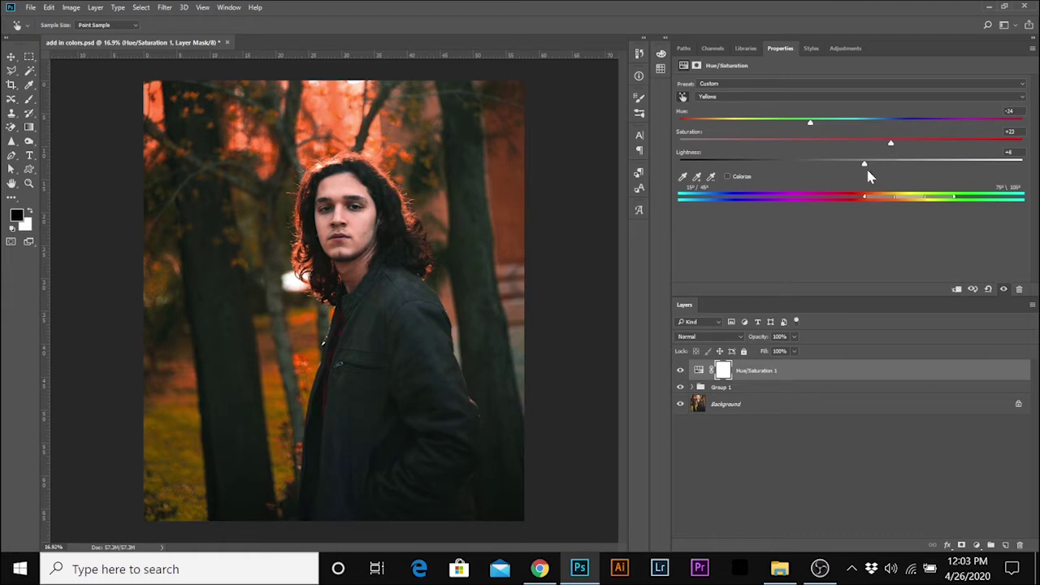
left_click_drag(866, 164, 892, 166)
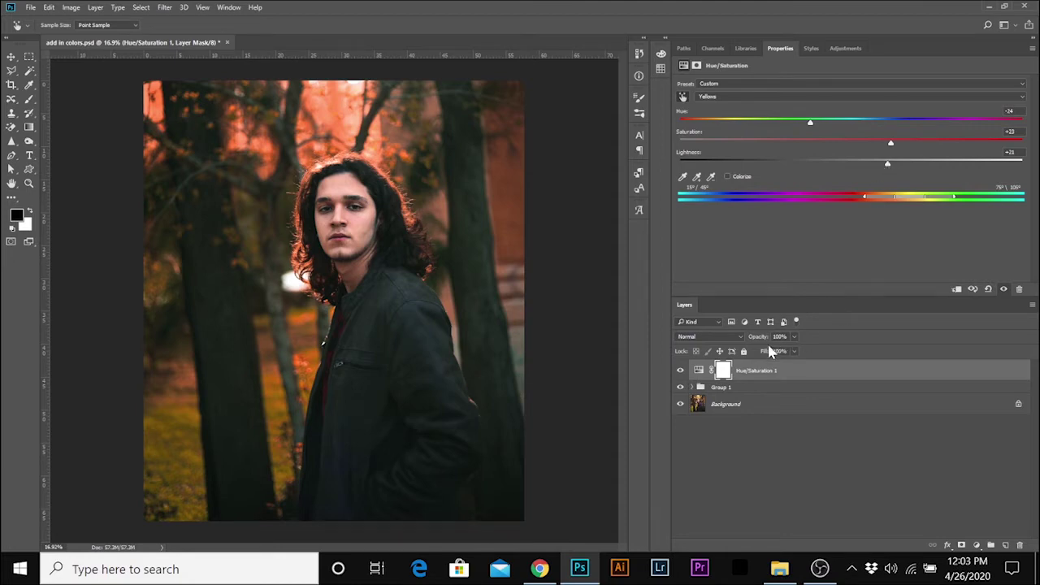
Select the Hue/Saturation layer's mask and reduce the size of the Soft Round Pressure Size brush for painting on it.
left_click(723, 376)
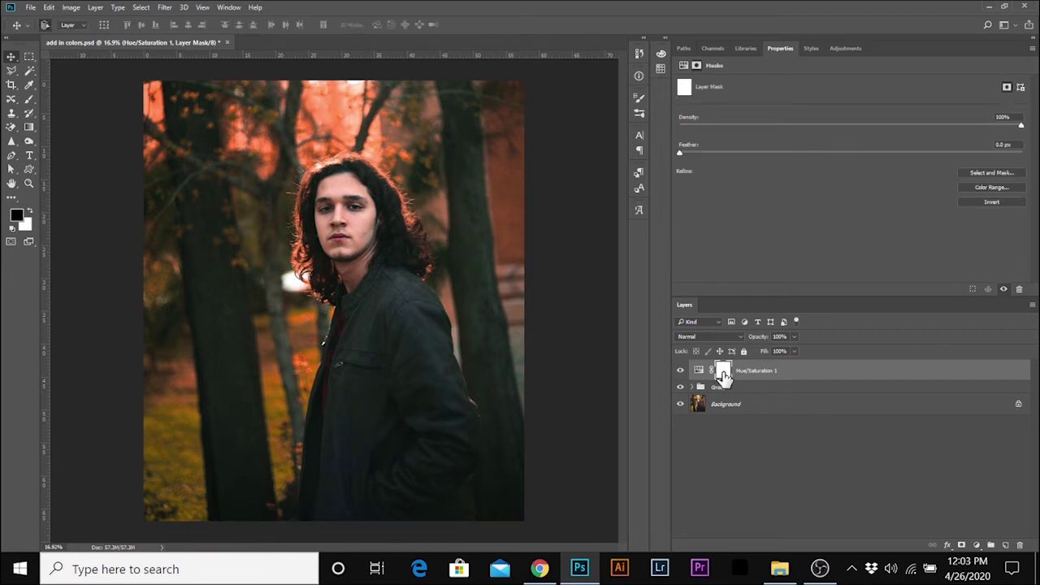
left_click(29, 98)
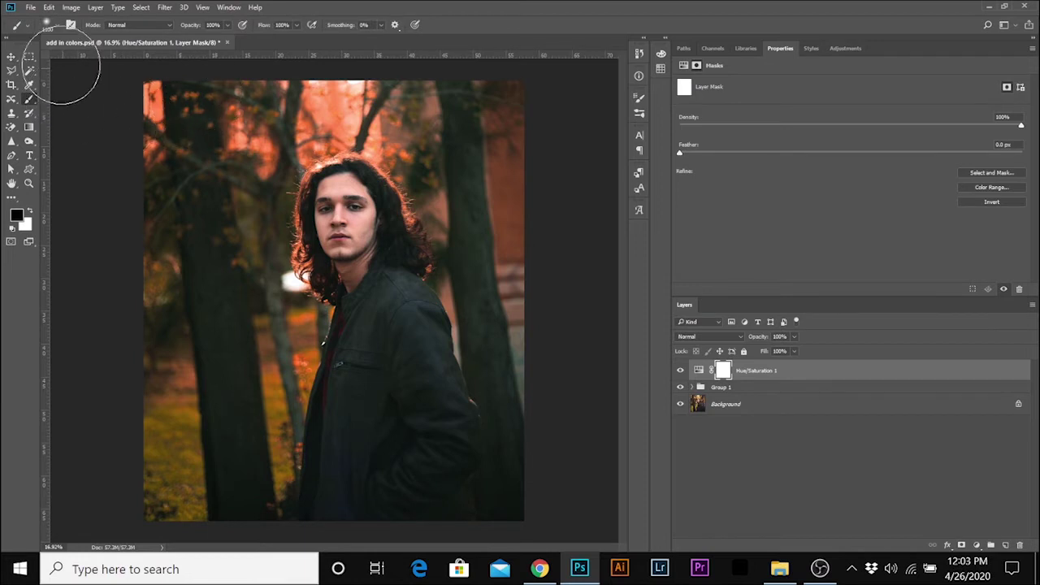
left_click(59, 25)
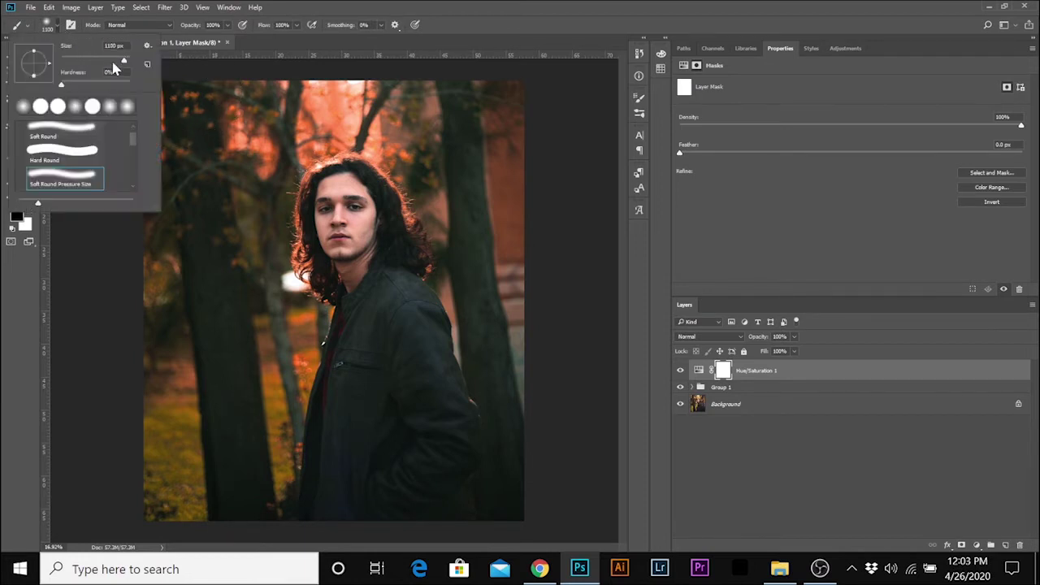
left_click_drag(113, 65, 113, 61)
left_click(262, 43)
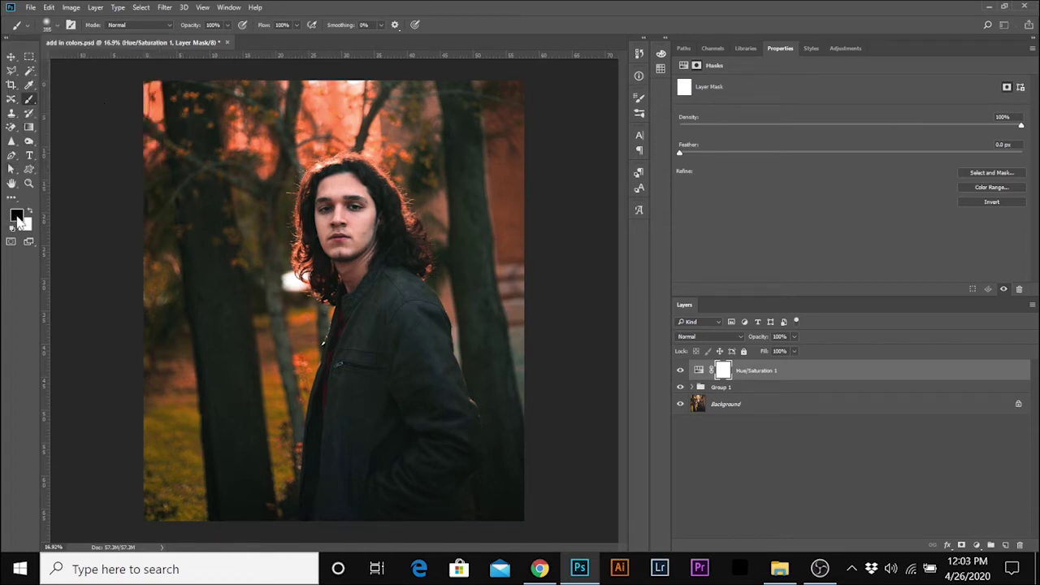
Paint black on the Hue/Saturation mask over the man's face, neck and hair to remove the color shift there.
left_click(30, 213)
scroll(357, 238, "up", 1)
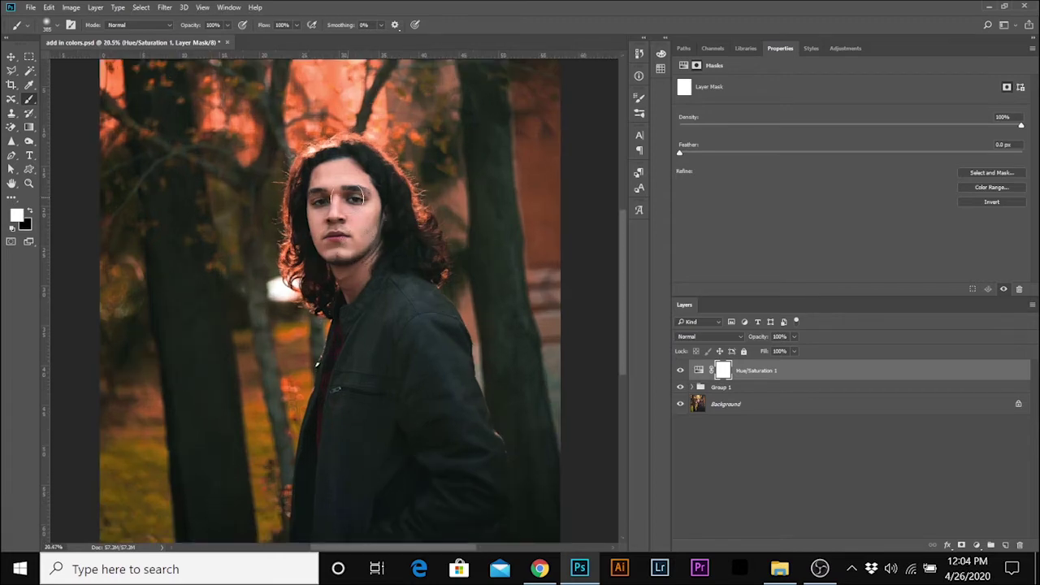
key("x")
mouse_move(334, 226)
left_mouse_down()
mouse_move(337, 202)
mouse_move(321, 186)
mouse_move(322, 235)
mouse_move(324, 208)
left_mouse_up()
mouse_move(347, 240)
left_mouse_down()
mouse_move(358, 294)
mouse_move(361, 276)
mouse_move(343, 338)
mouse_move(355, 281)
mouse_move(374, 260)
mouse_move(363, 224)
left_mouse_up()
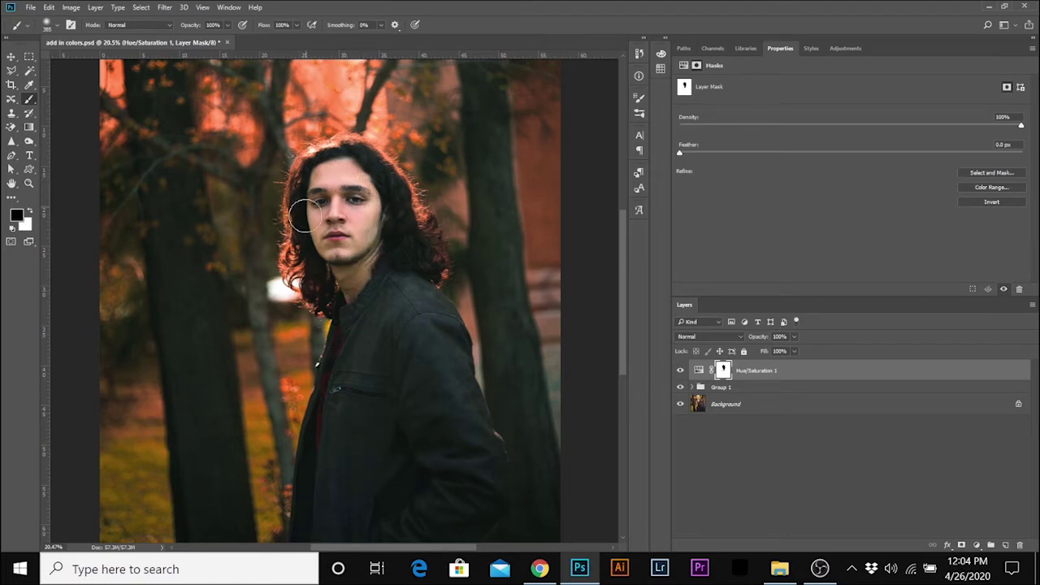
left_click_drag(309, 278, 322, 312)
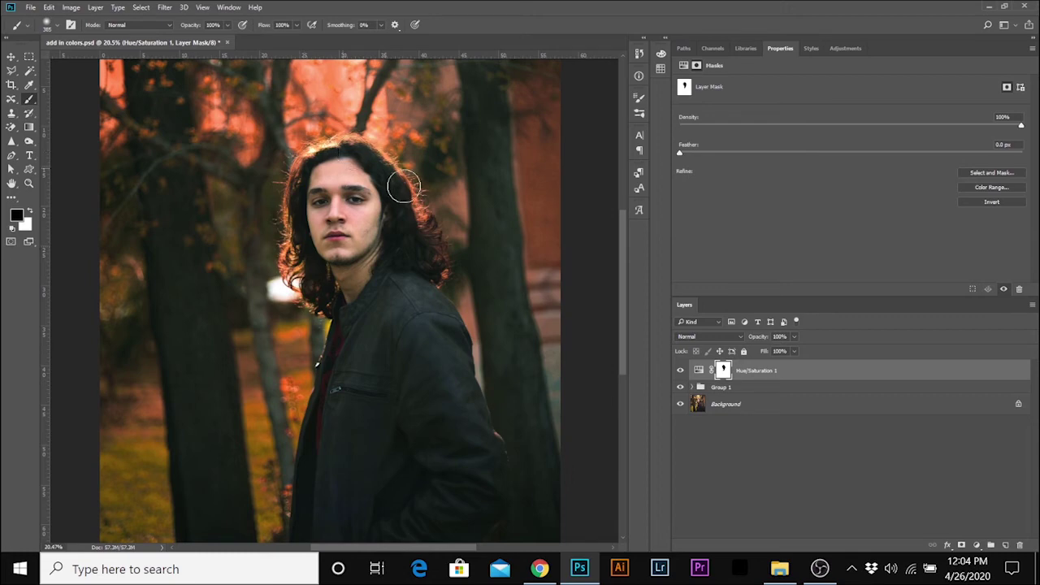
mouse_move(404, 186)
left_mouse_down()
mouse_move(438, 304)
mouse_move(426, 230)
mouse_move(351, 171)
mouse_move(338, 170)
mouse_move(322, 298)
left_mouse_up()
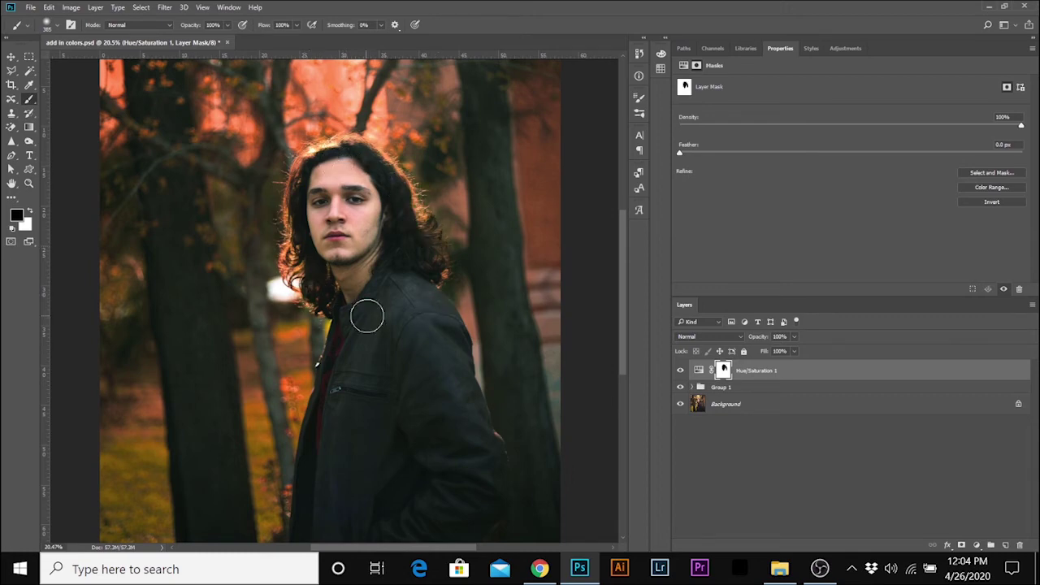
left_click(400, 230)
Continue painting black on the Hue/Saturation mask over the man's jacket, down to the photo's lower edge.
left_click(31, 210)
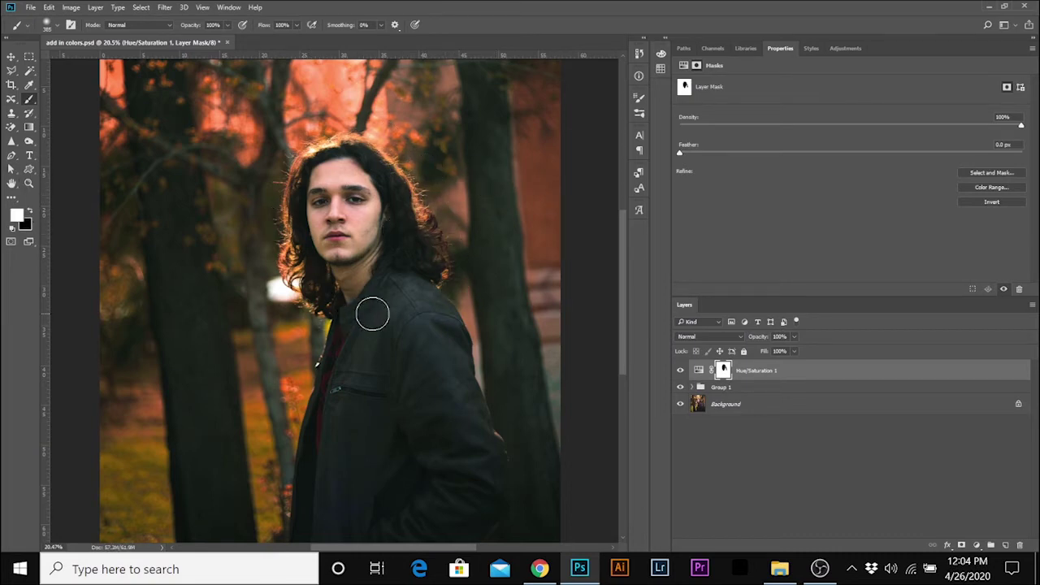
left_click(31, 212)
scroll(432, 360, "down", 2)
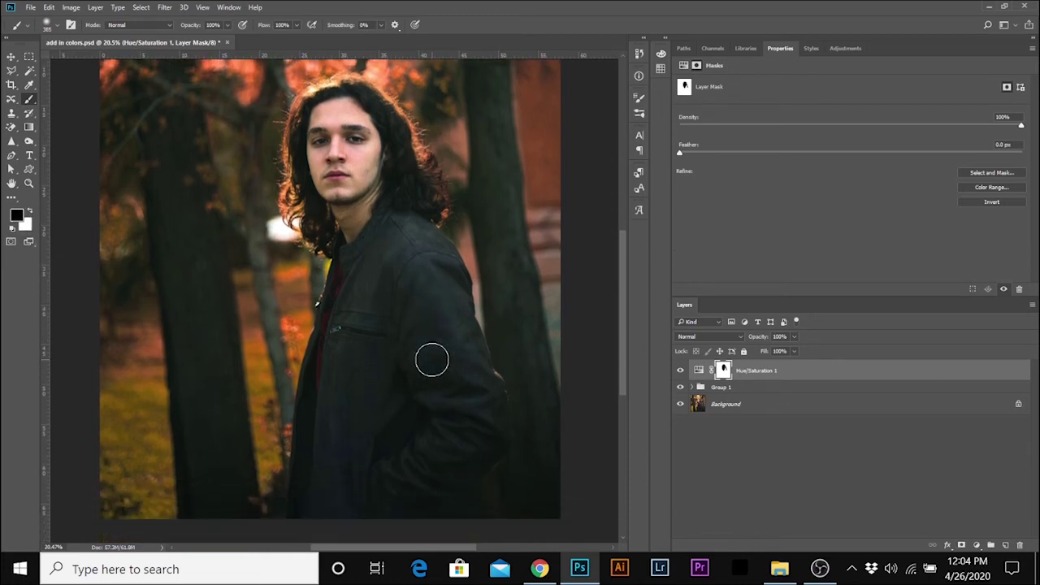
scroll(432, 360, "down", 1)
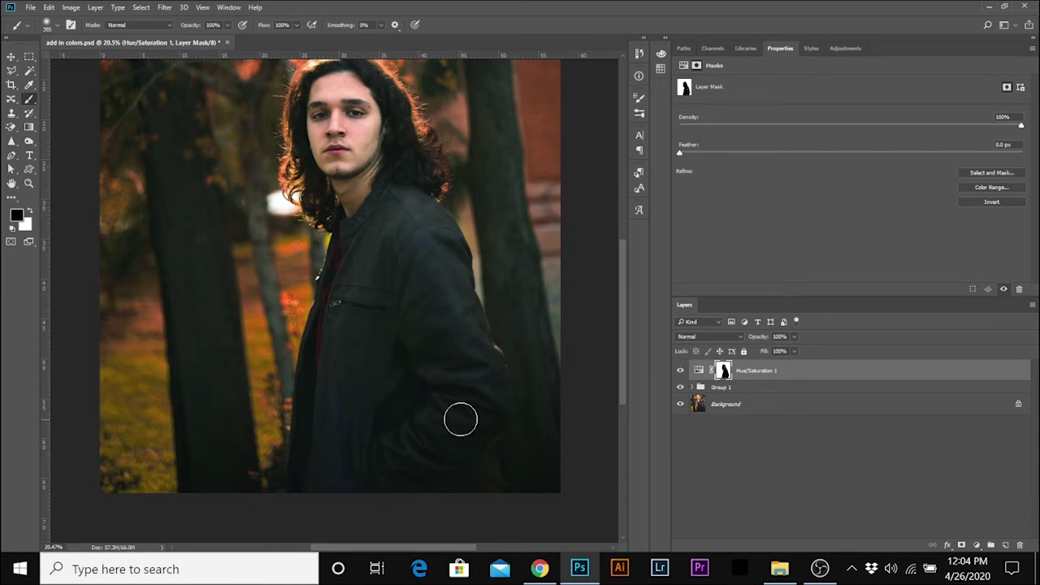
scroll(408, 283, "up", 1)
scroll(398, 350, "up", 1)
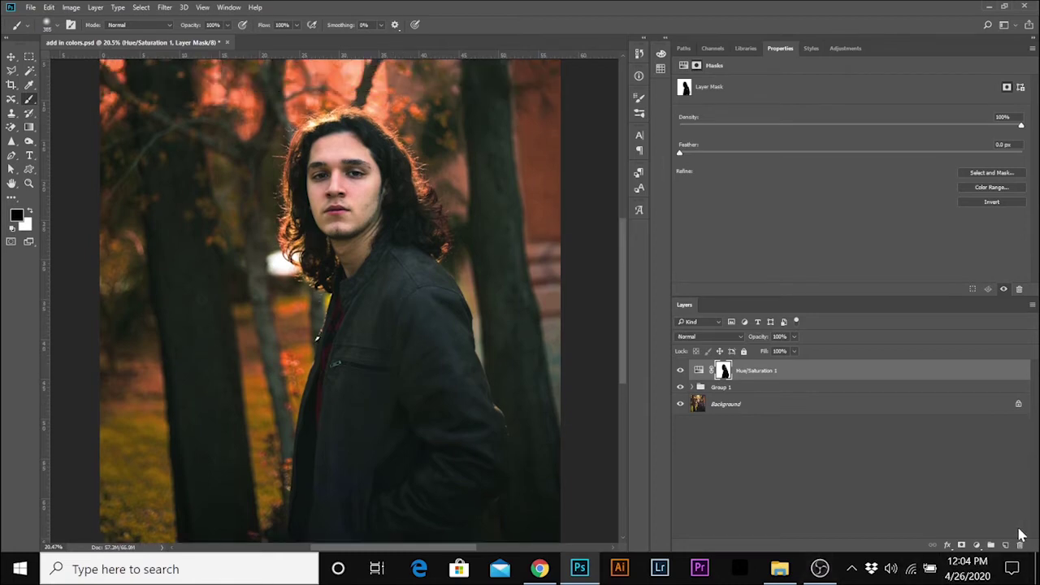
Add a Vibrance adjustment layer above the Hue/Saturation layer and set its vibrance to +39.
left_click(978, 545)
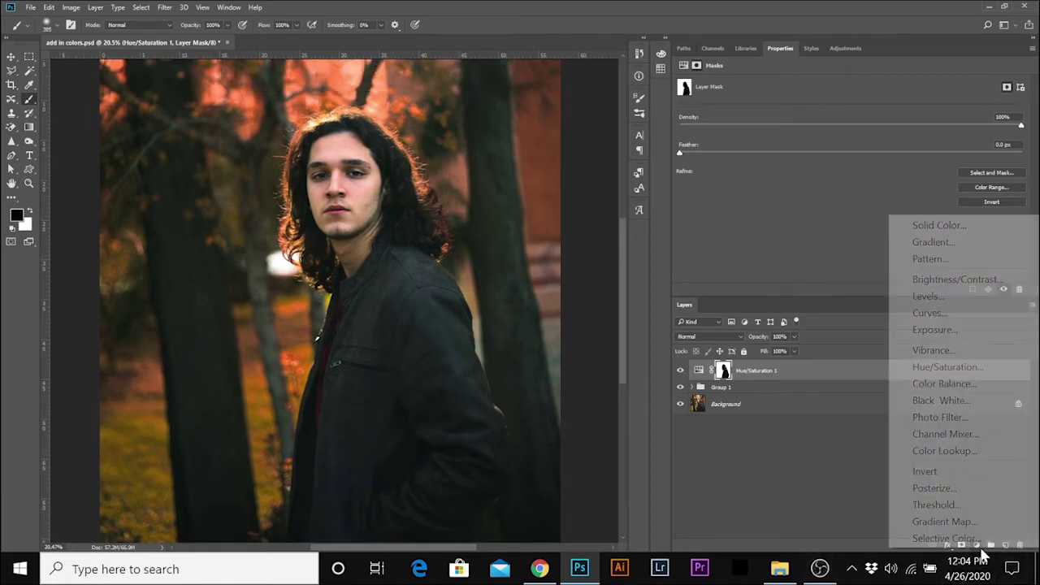
left_click(935, 351)
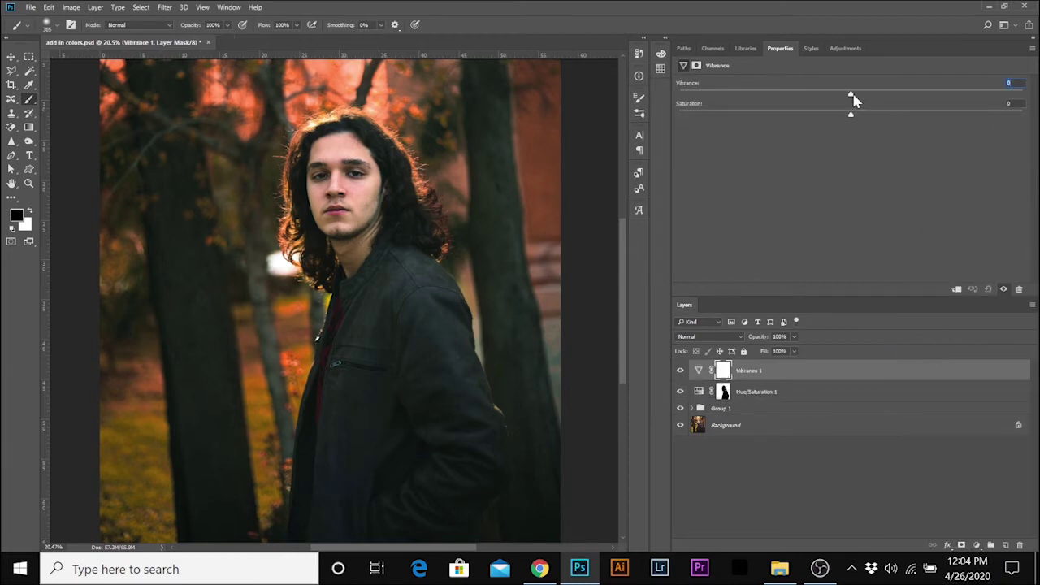
left_click_drag(853, 99, 912, 99)
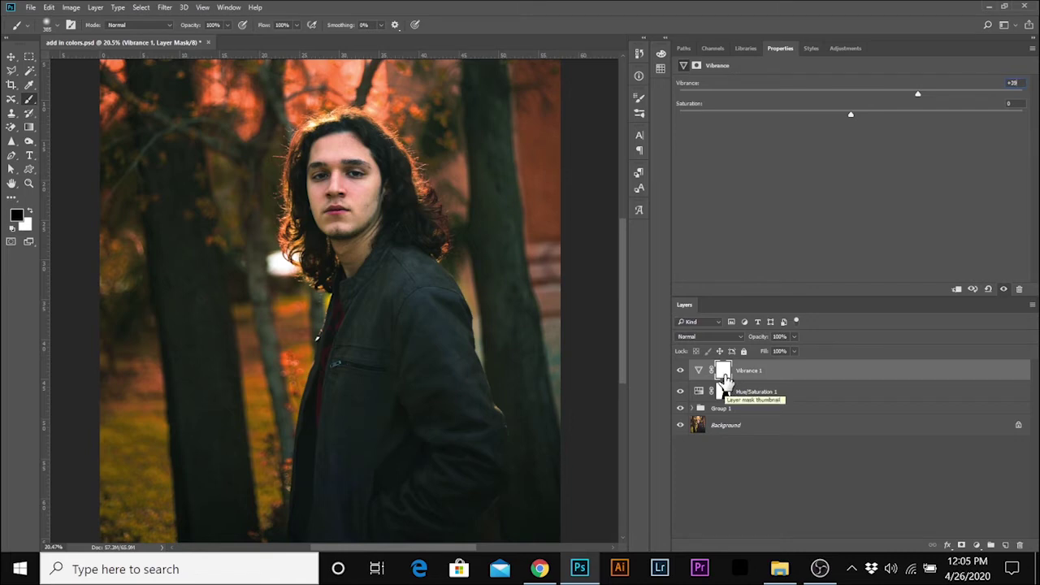
Invert the Vibrance layer's mask to black and paint white on it over the man's face, hair and jacket.
left_click(724, 376)
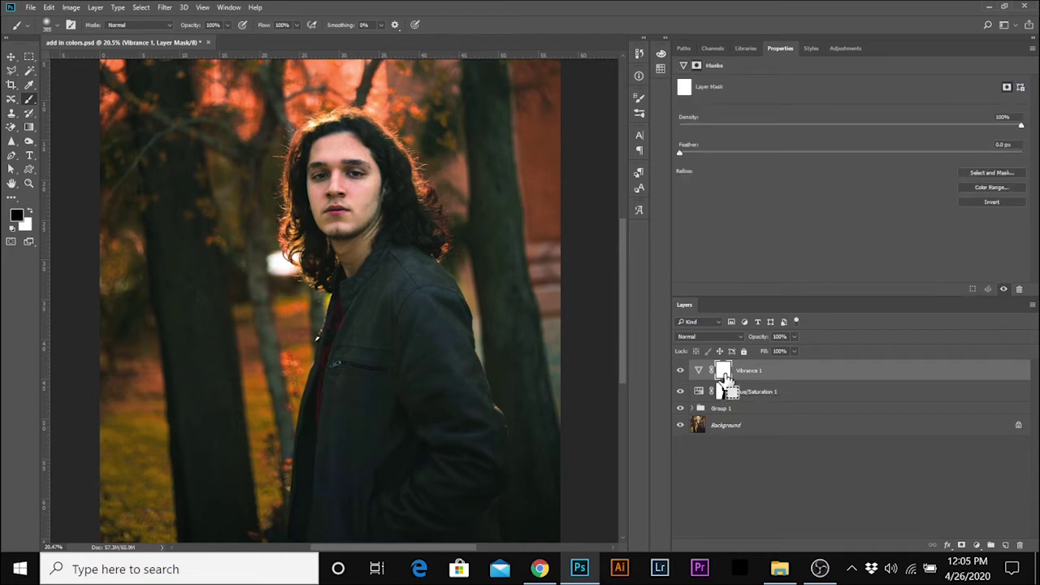
key("ctrl+i")
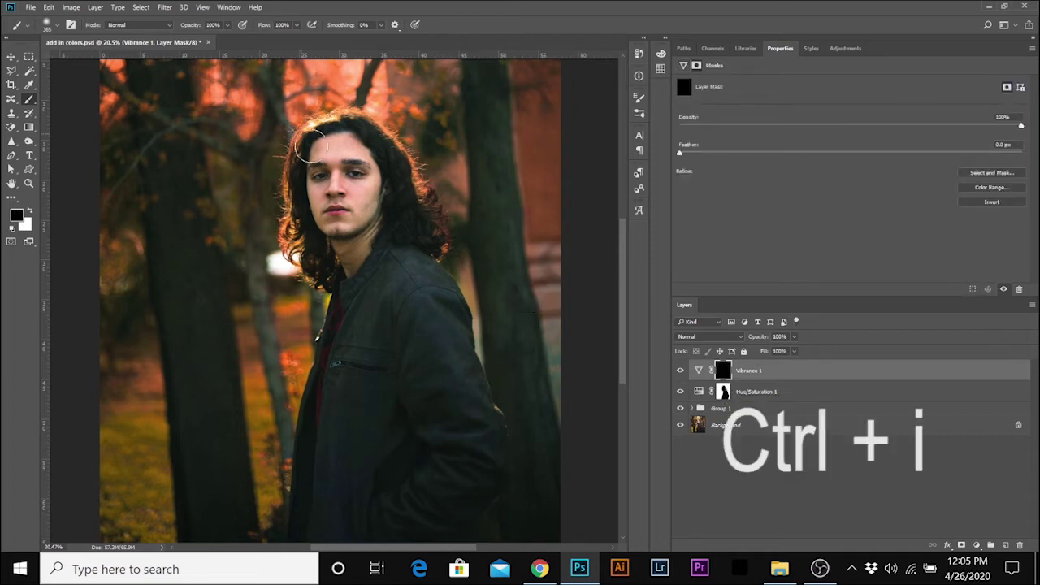
scroll(374, 151, "up", 3)
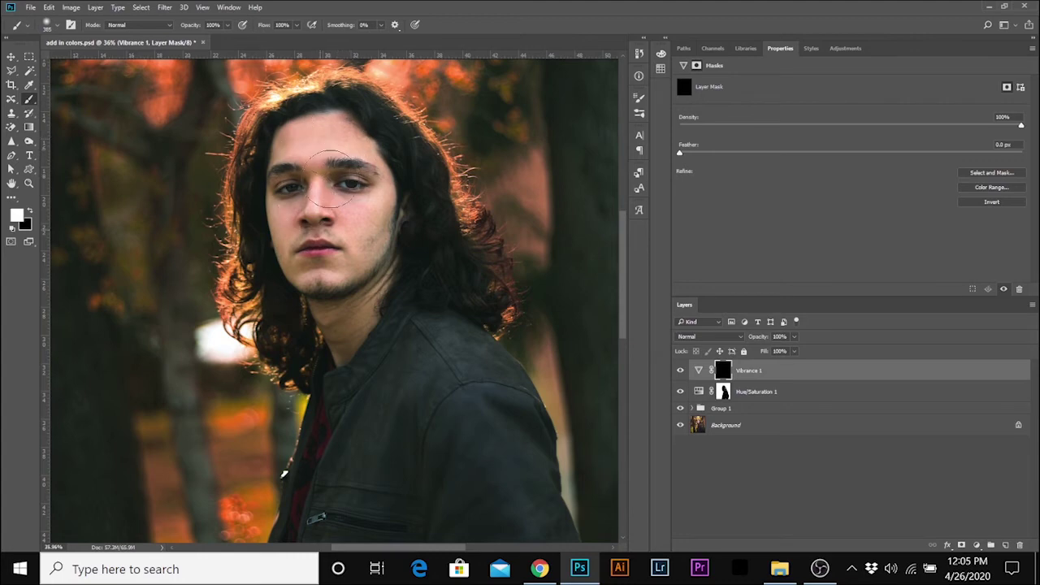
mouse_move(297, 180)
left_mouse_down()
mouse_move(347, 250)
mouse_move(387, 224)
mouse_move(387, 283)
mouse_move(399, 210)
mouse_move(466, 244)
mouse_move(483, 309)
mouse_move(395, 147)
left_mouse_up()
scroll(443, 414, "down", 3)
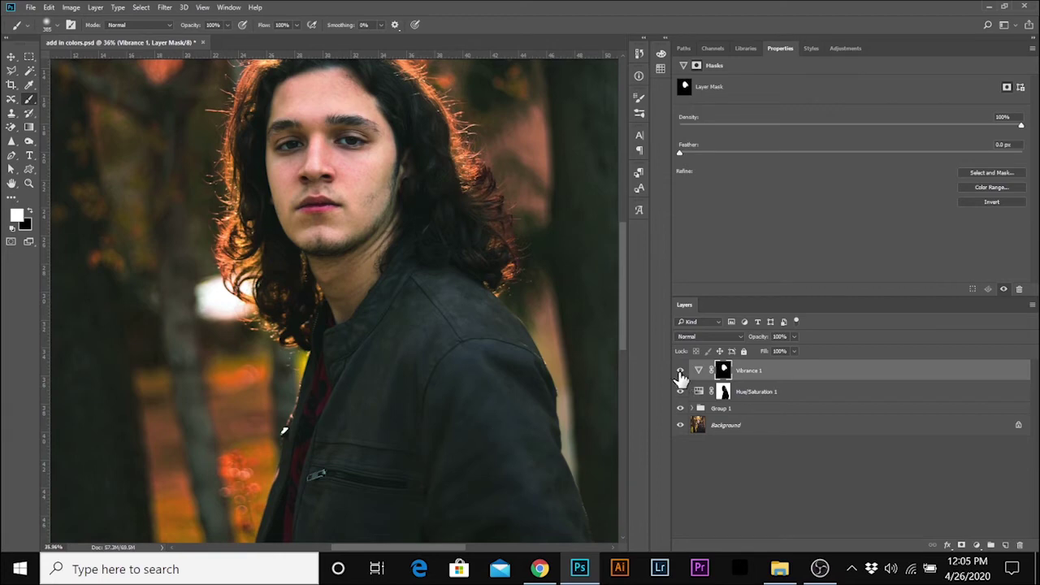
Put the Vibrance and Hue/Saturation adjustment layers together into a new layer group.
key("ctrl+0")
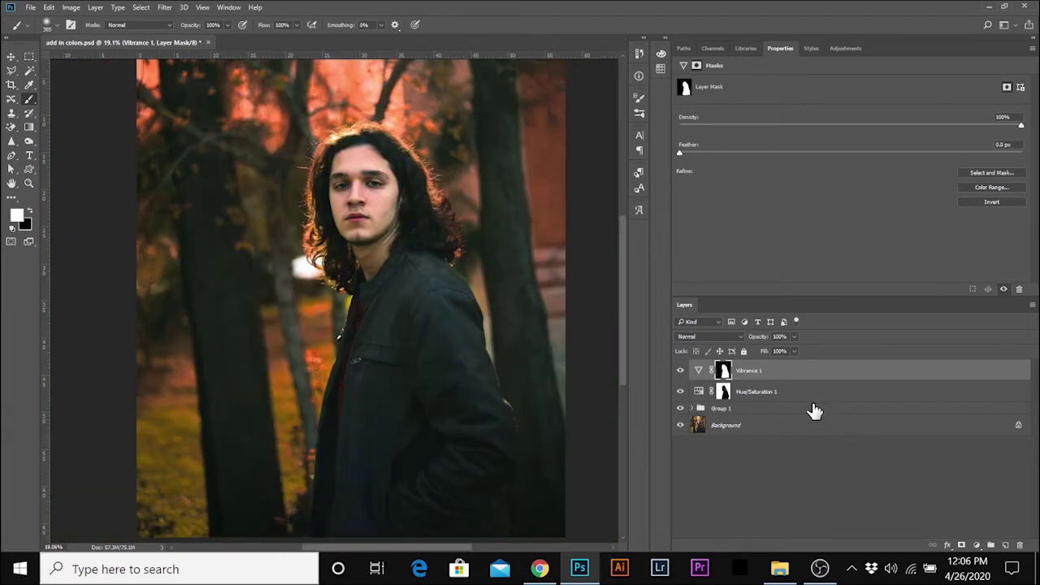
left_click(793, 393, "shift")
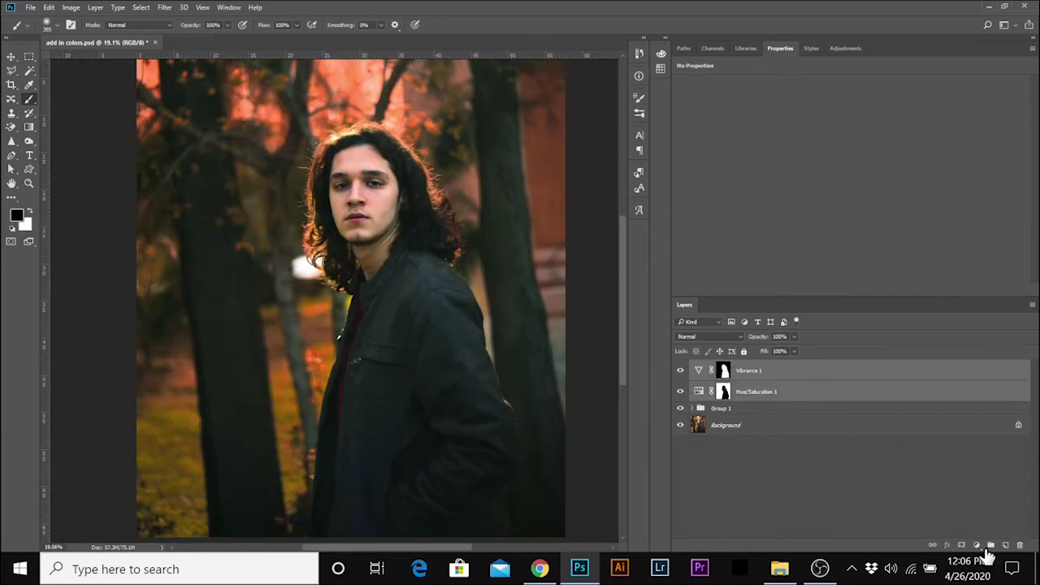
left_click(990, 546)
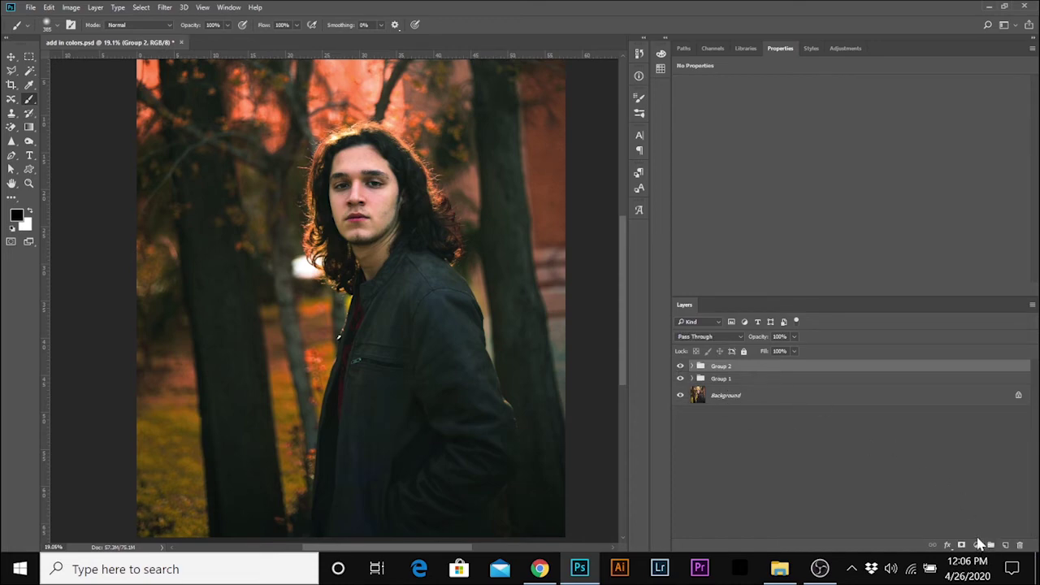
Add a Levels adjustment layer above the groups, set its blend mode to Screen and invert its mask to black.
left_click(977, 546)
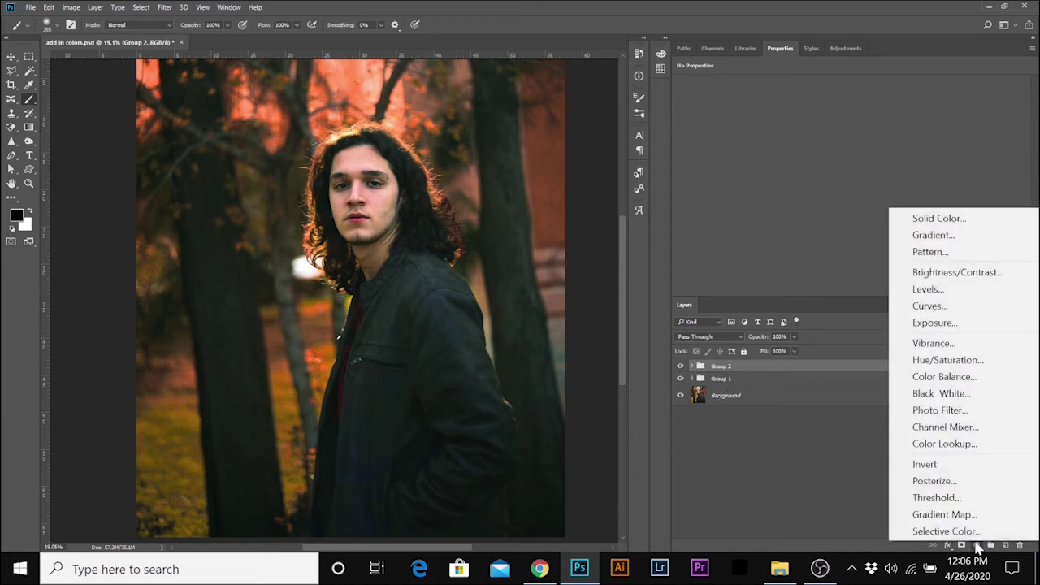
left_click(943, 300)
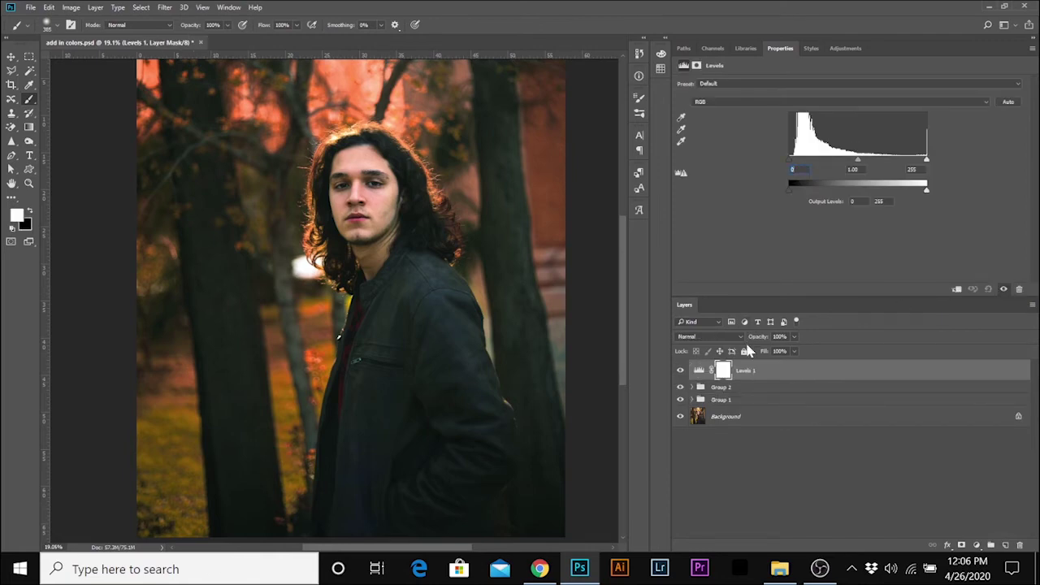
left_click(709, 337)
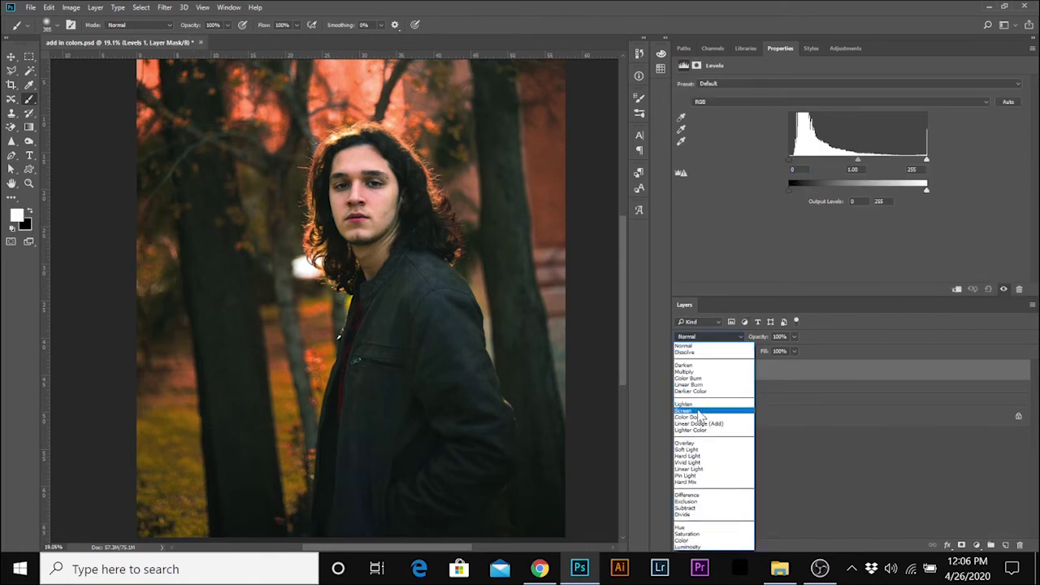
left_click(699, 413)
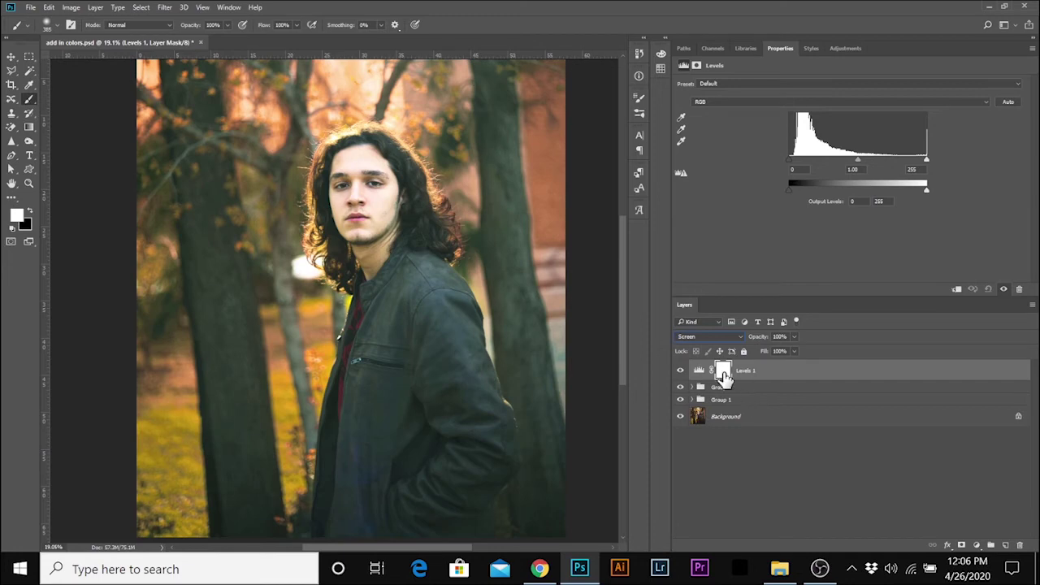
left_click(723, 374)
key("ctrl+i")
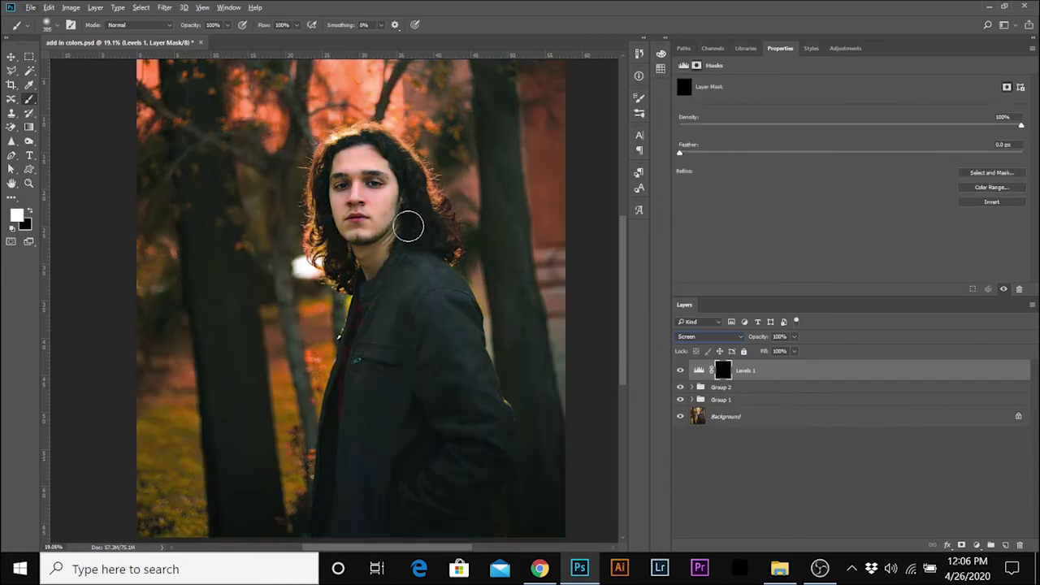
Set the brush flow to 13% and paint white on the Screen Levels mask along the edges of the man's hair and jacket.
left_click(298, 25)
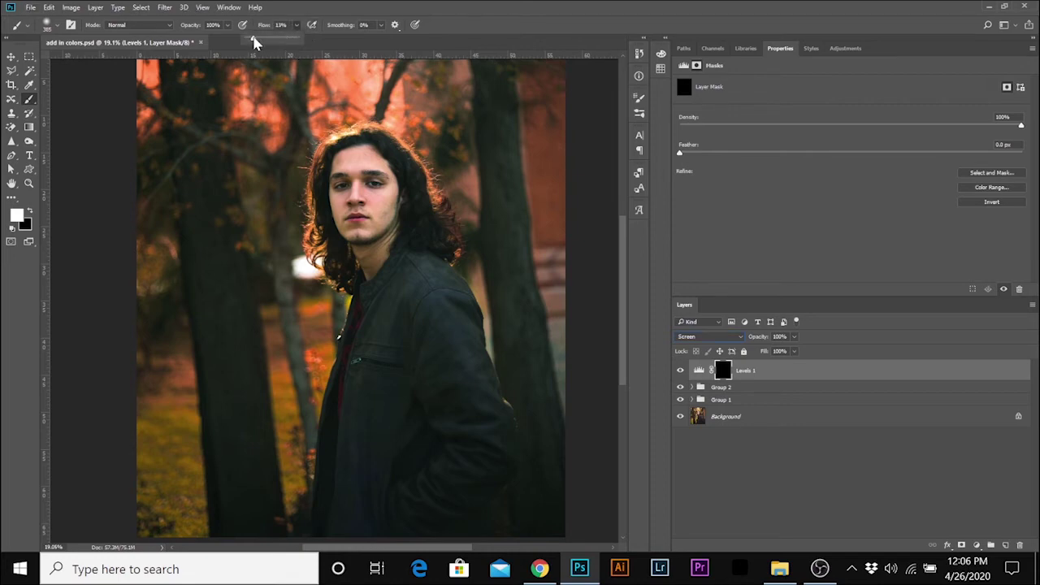
mouse_move(383, 133)
left_mouse_down()
mouse_move(302, 161)
mouse_move(297, 219)
mouse_move(300, 210)
mouse_move(326, 298)
left_mouse_up()
mouse_move(409, 165)
left_mouse_down()
mouse_move(441, 174)
mouse_move(476, 266)
mouse_move(458, 247)
mouse_move(451, 265)
mouse_move(487, 358)
left_mouse_up()
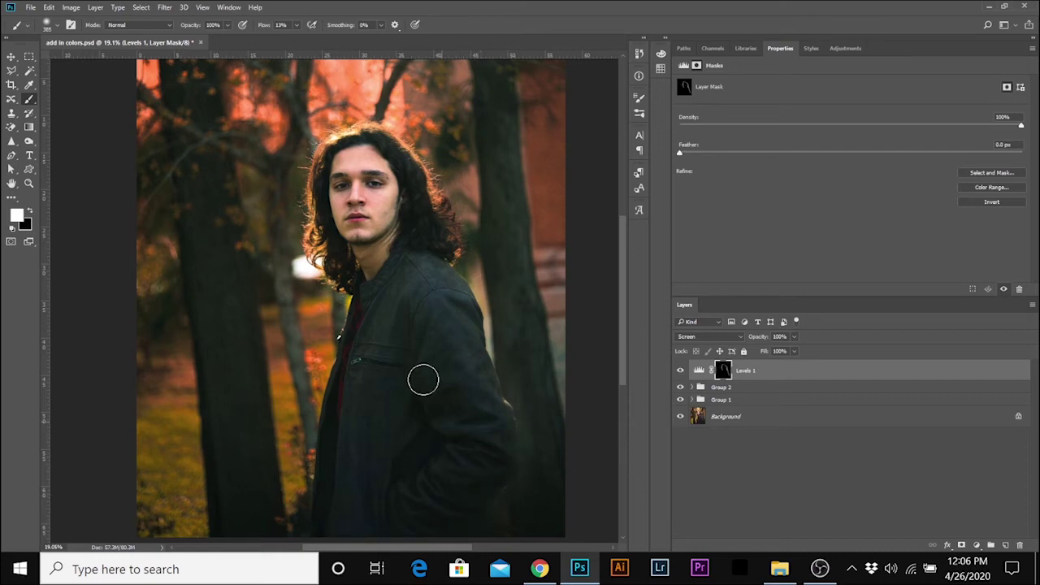
mouse_move(358, 290)
left_mouse_down()
mouse_move(321, 407)
mouse_move(313, 478)
left_mouse_up()
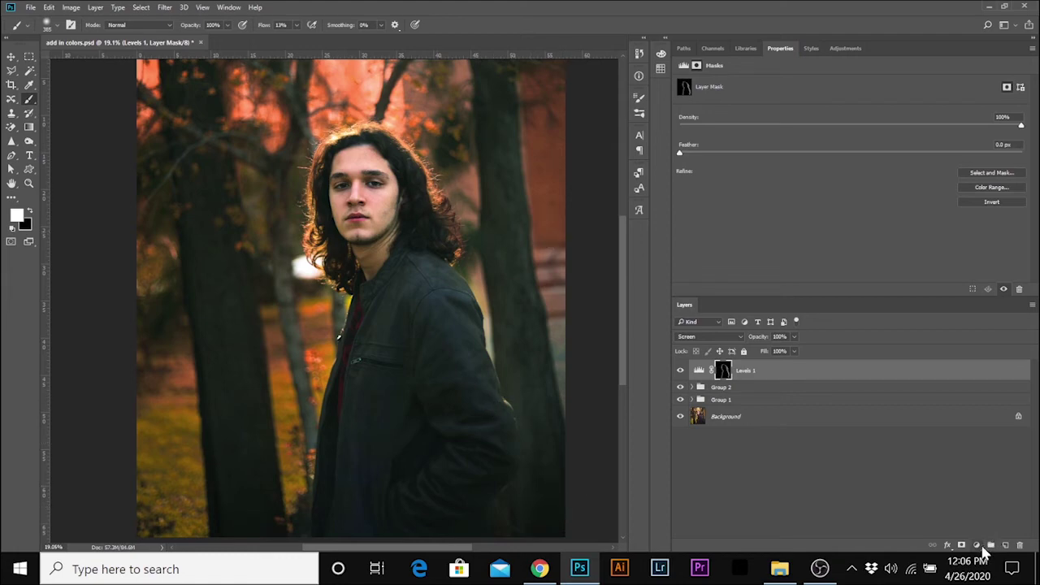
Add a second Levels adjustment layer on top with the Lighten blend mode and invert its mask to black.
left_click(978, 546)
left_click(934, 289)
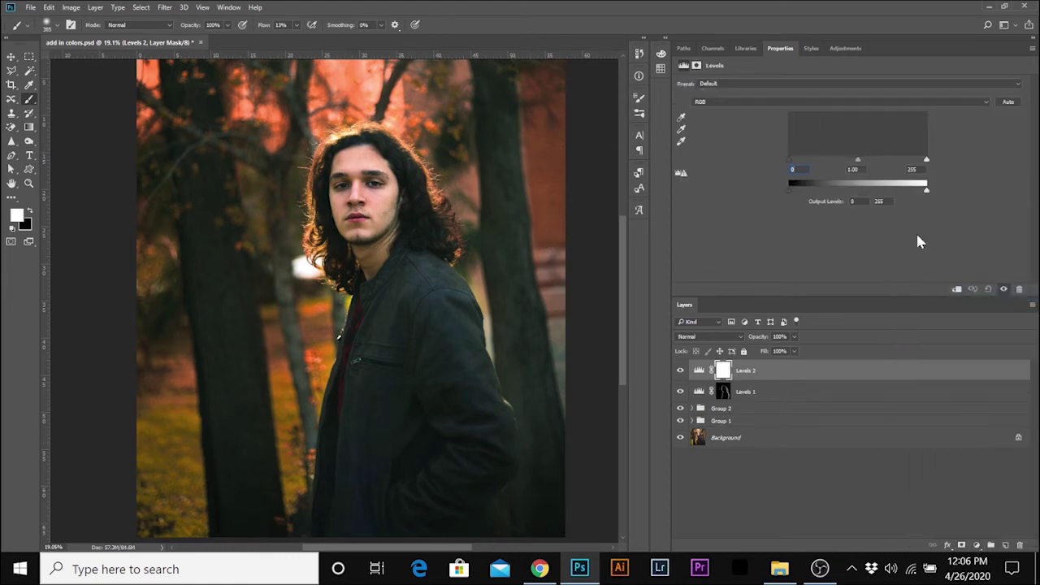
left_click(715, 336)
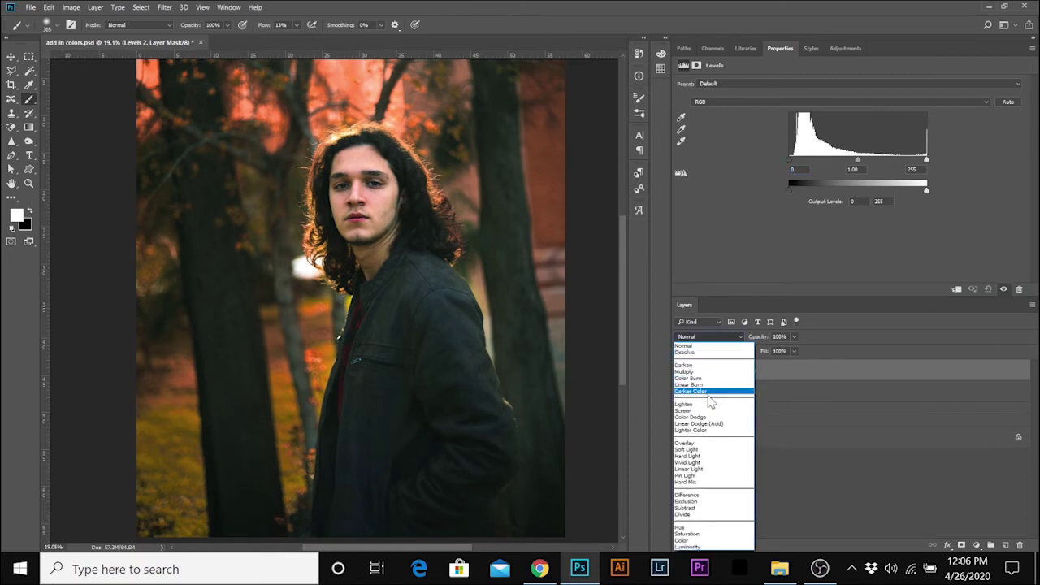
left_click(710, 408)
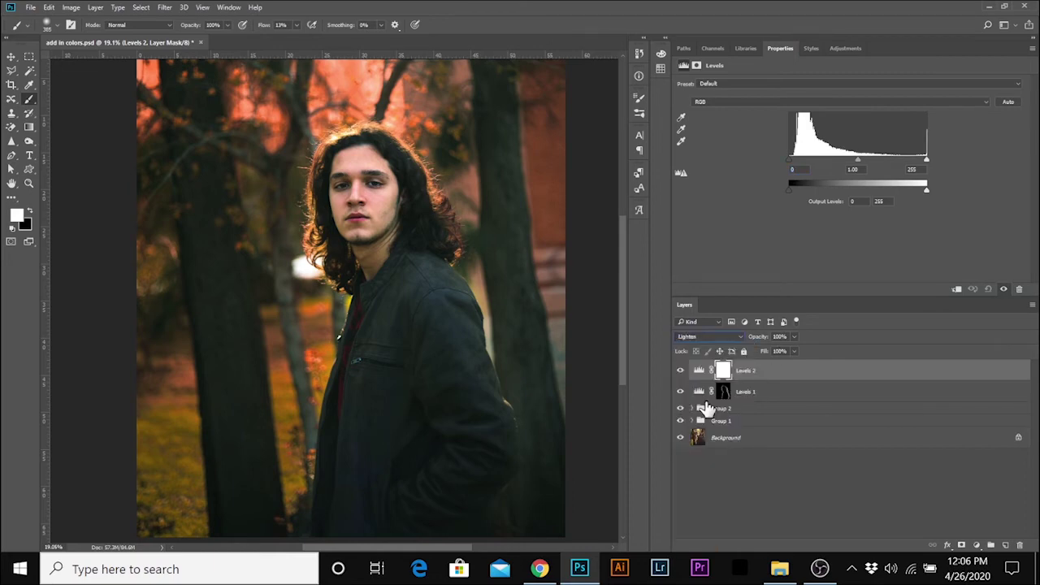
left_click(724, 374)
key("ctrl+i")
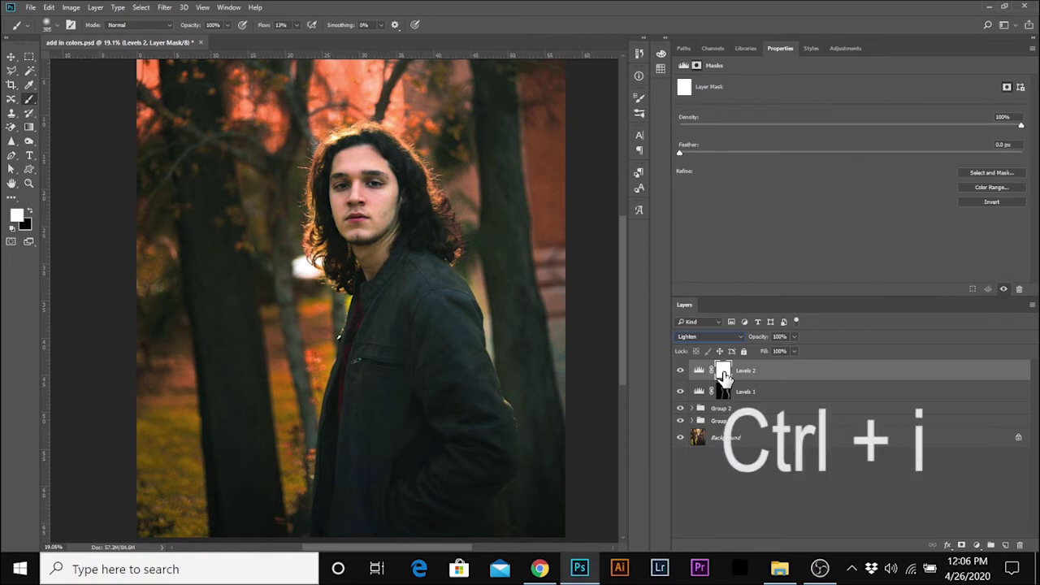
key("ctrl+i")
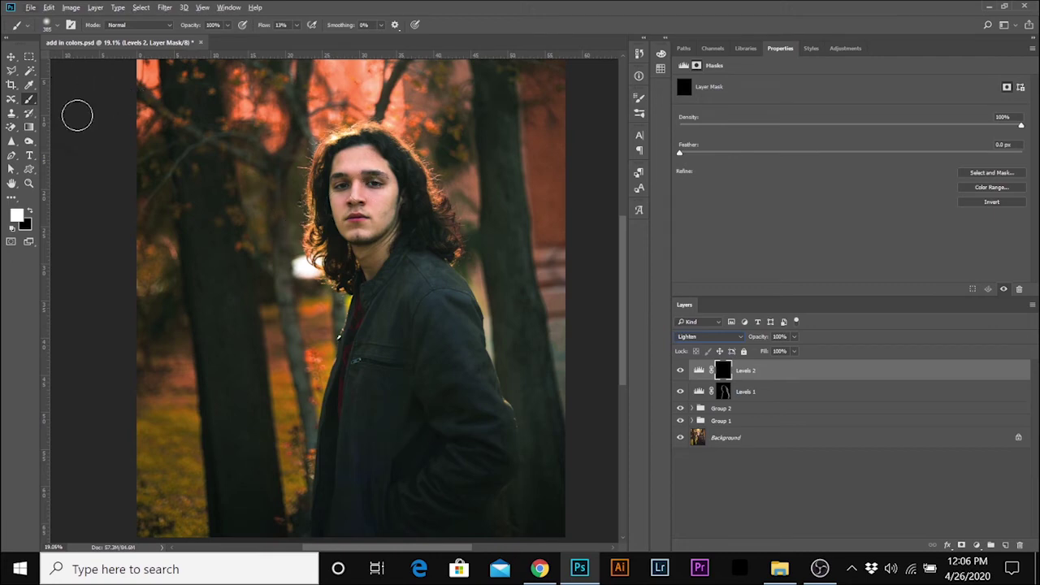
Paint white with the low-flow brush on the Lighten Levels mask over the dark hair around the man's face.
left_click(29, 186)
left_click(390, 220)
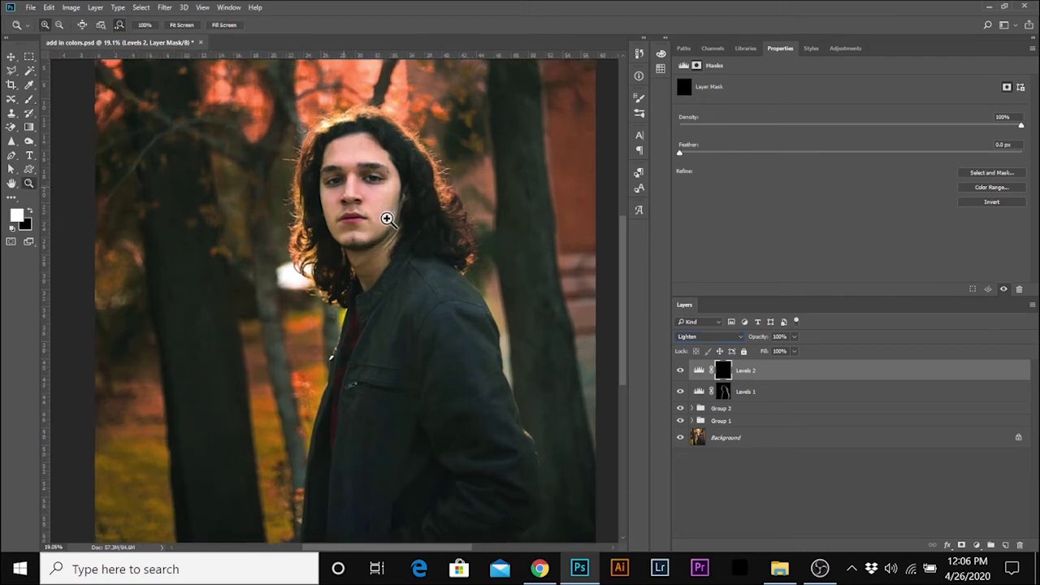
left_click(30, 99)
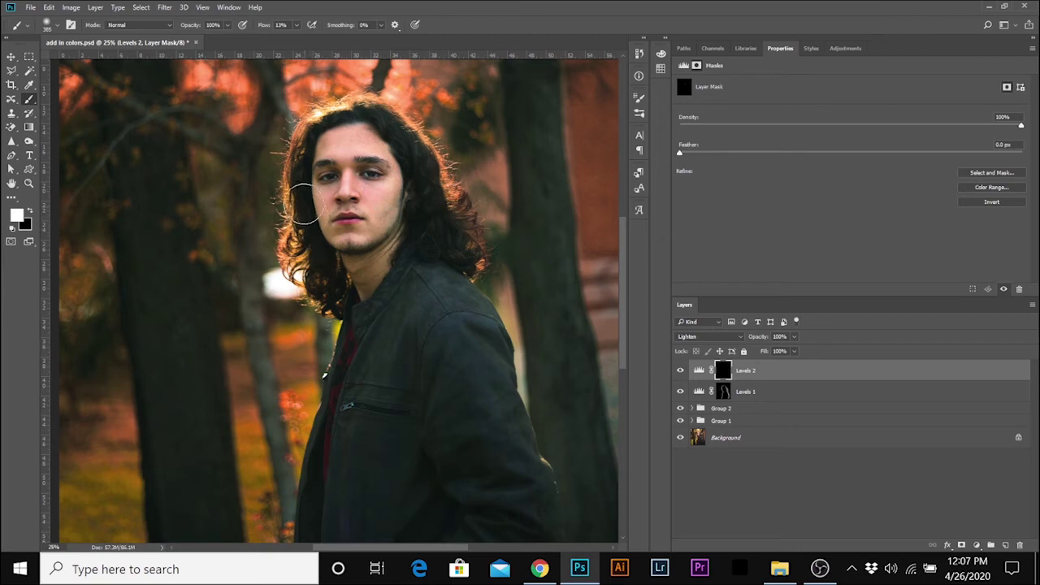
left_click(434, 239)
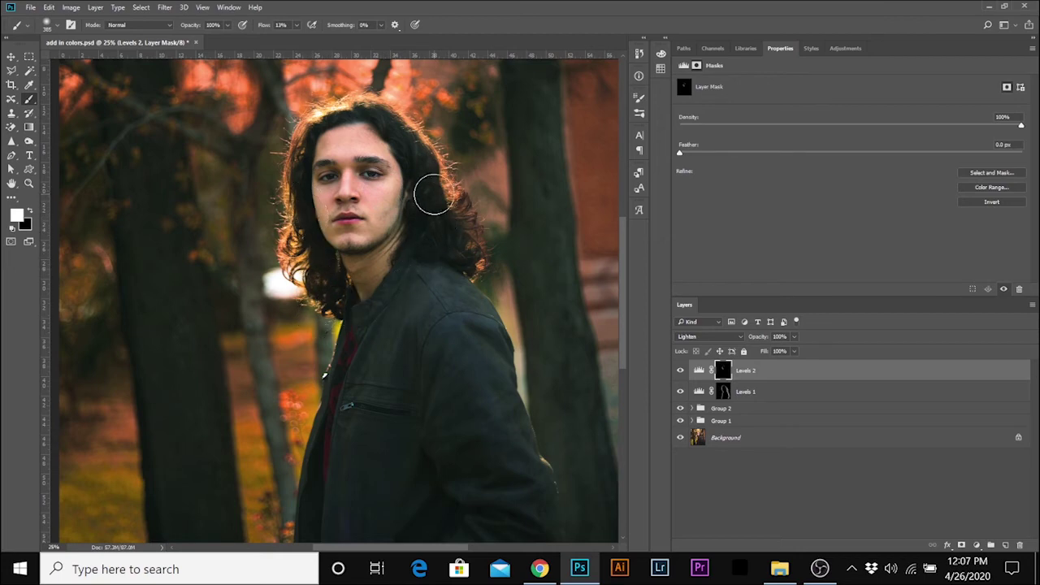
left_click_drag(460, 246, 430, 166)
scroll(399, 204, "up", 3)
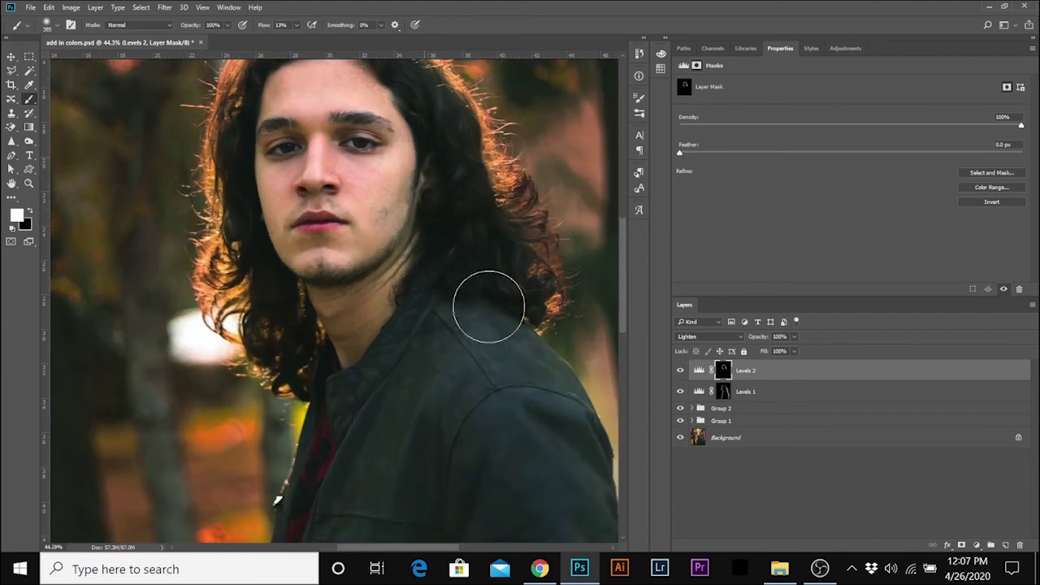
scroll(314, 302, "up", 1)
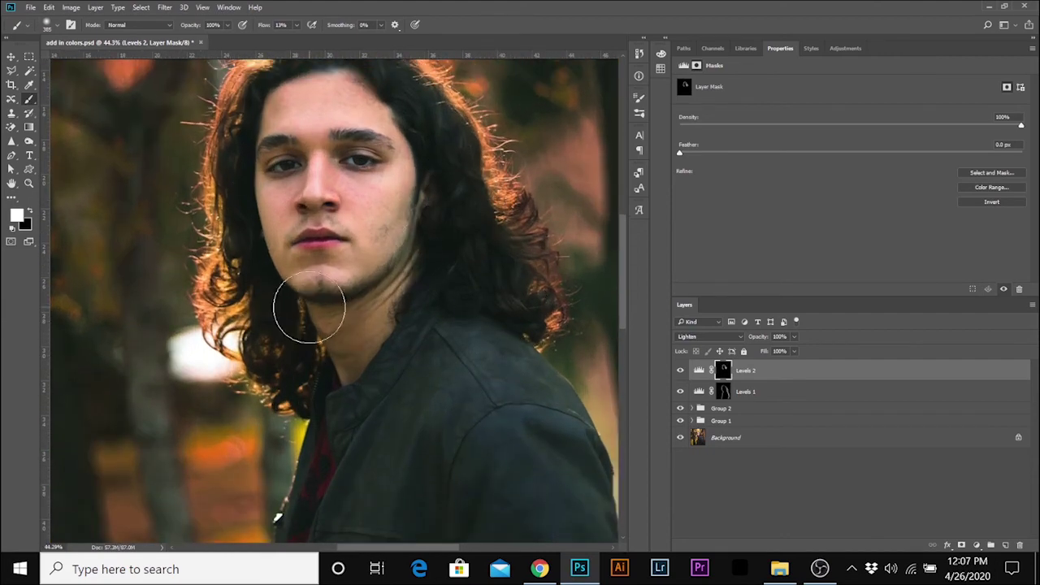
scroll(222, 165, "up", 1)
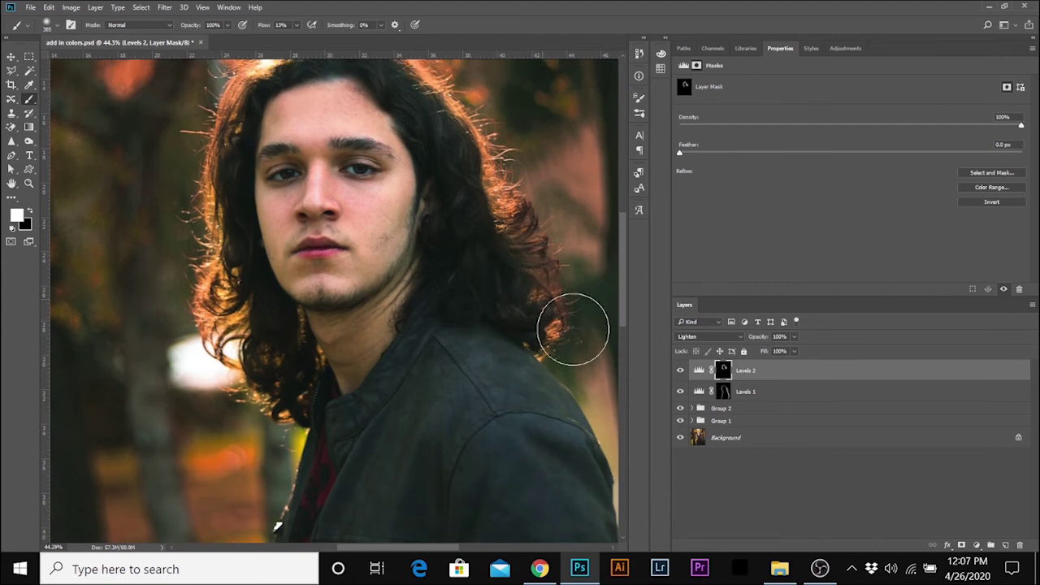
Group the two Levels layers and toggle the new group's visibility to compare the photo with and without it.
scroll(484, 363, "down", 3)
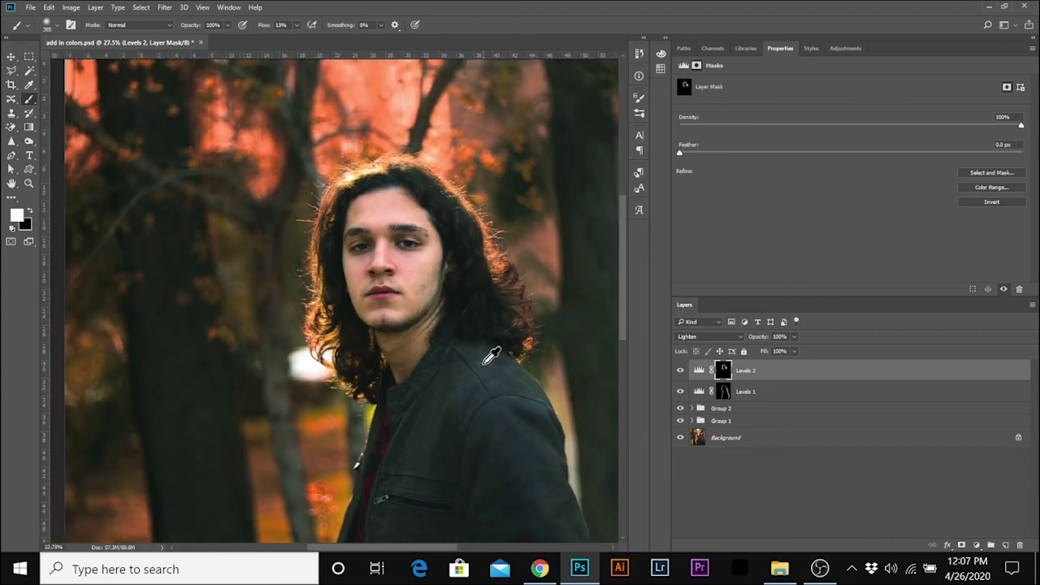
scroll(484, 363, "right", 8)
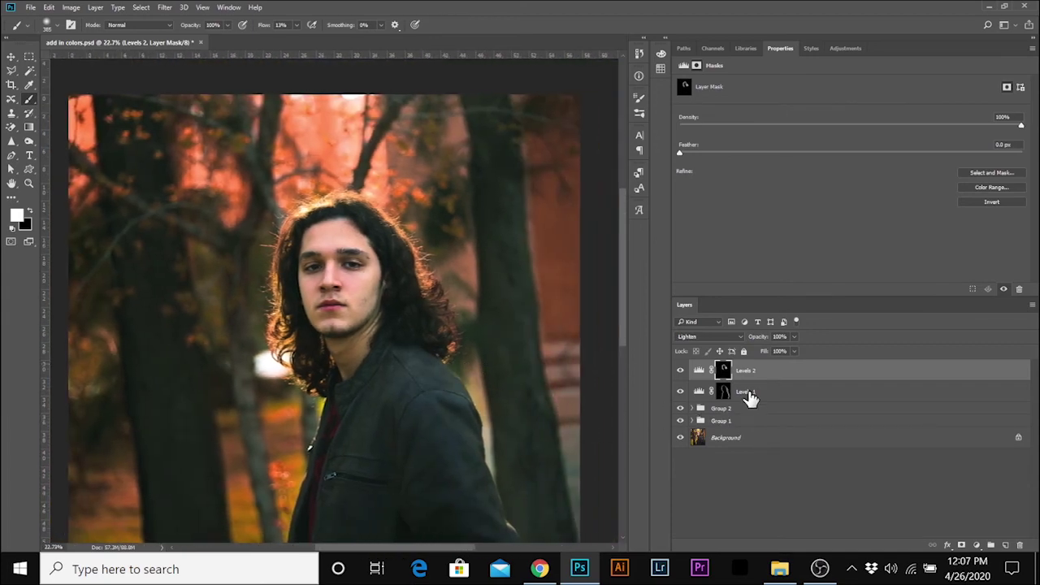
left_click(749, 396, "ctrl")
left_click(990, 546)
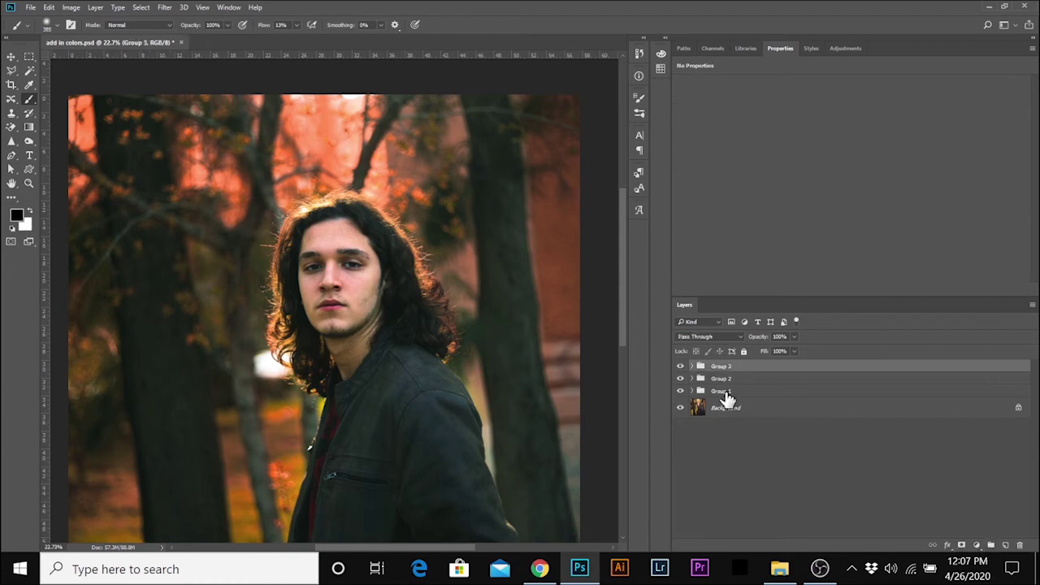
left_click(680, 366)
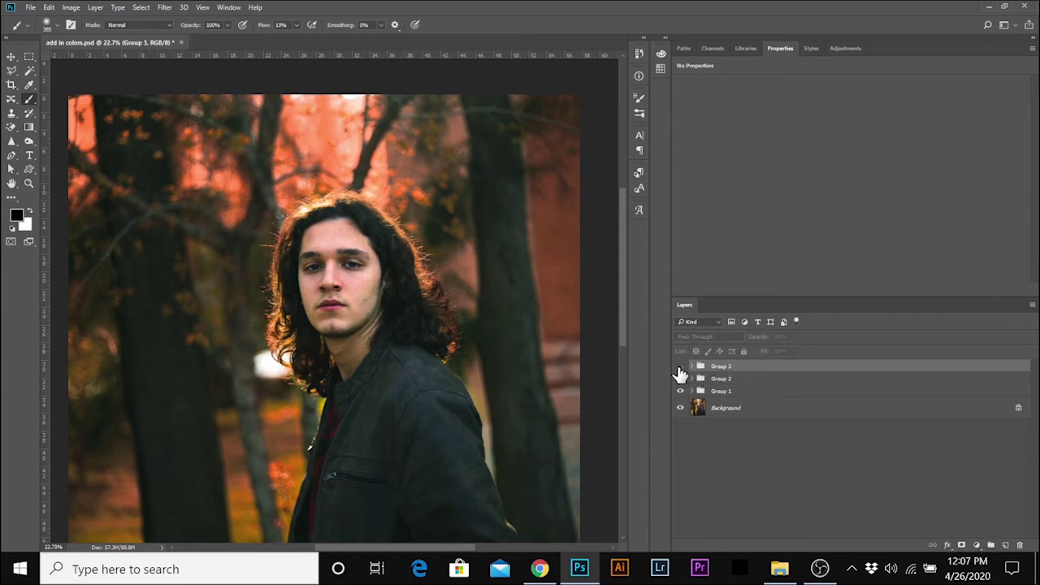
left_click(681, 367)
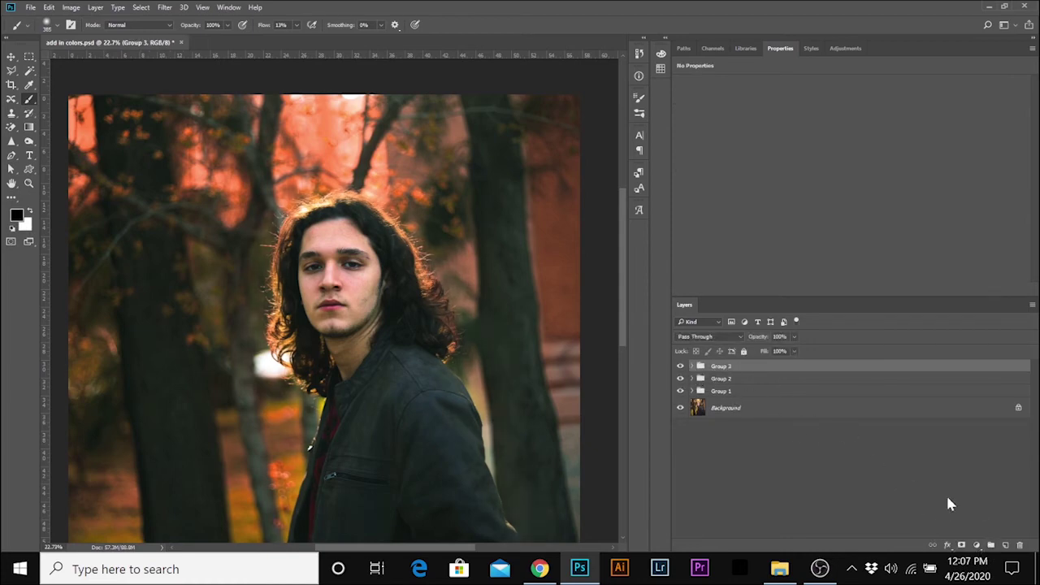
Add an Exposure adjustment layer on top with exposure +0.50 and invert its mask to black.
left_click(979, 546)
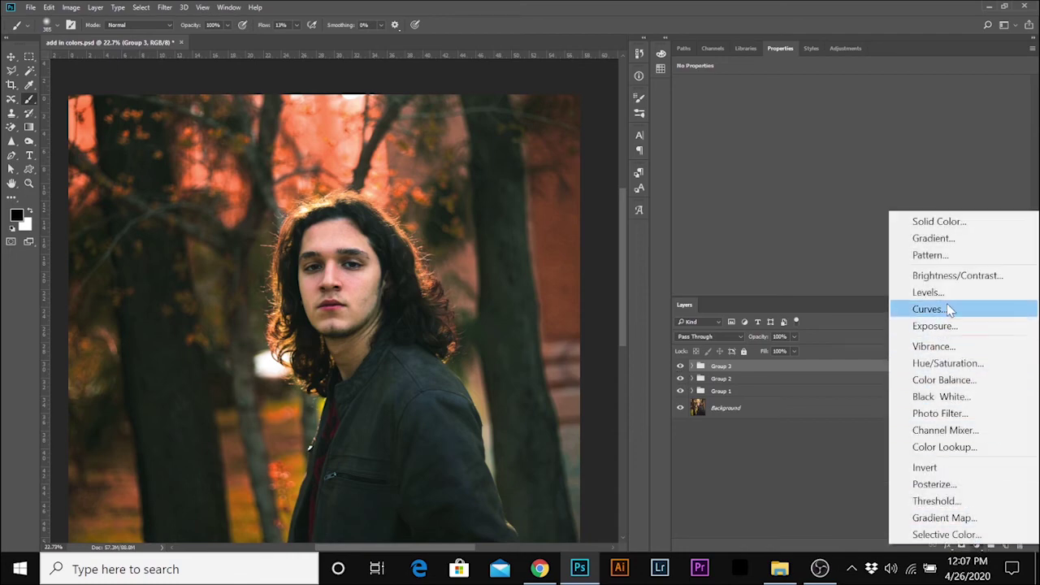
left_click(944, 326)
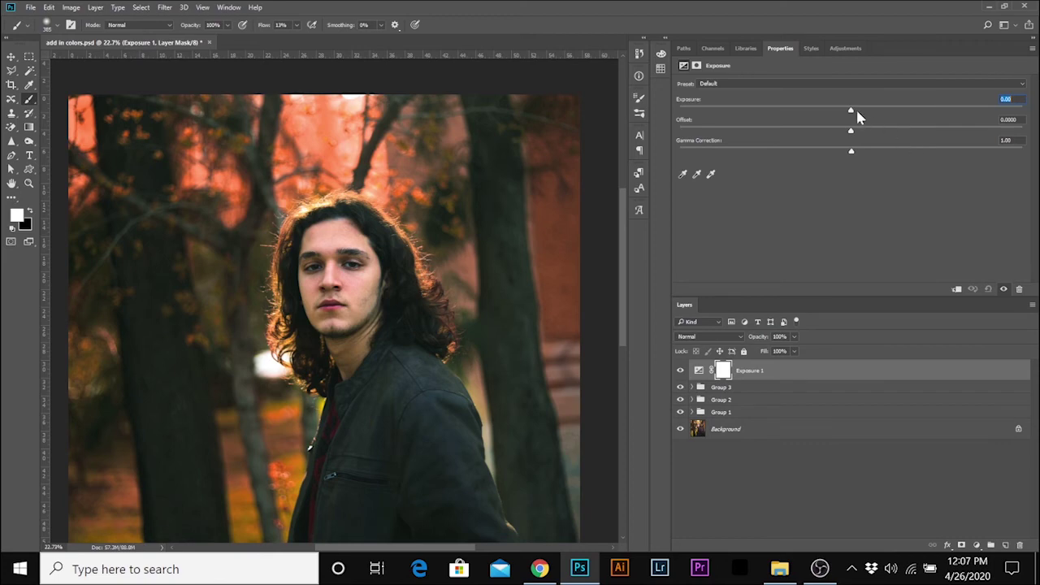
left_click_drag(855, 114, 866, 113)
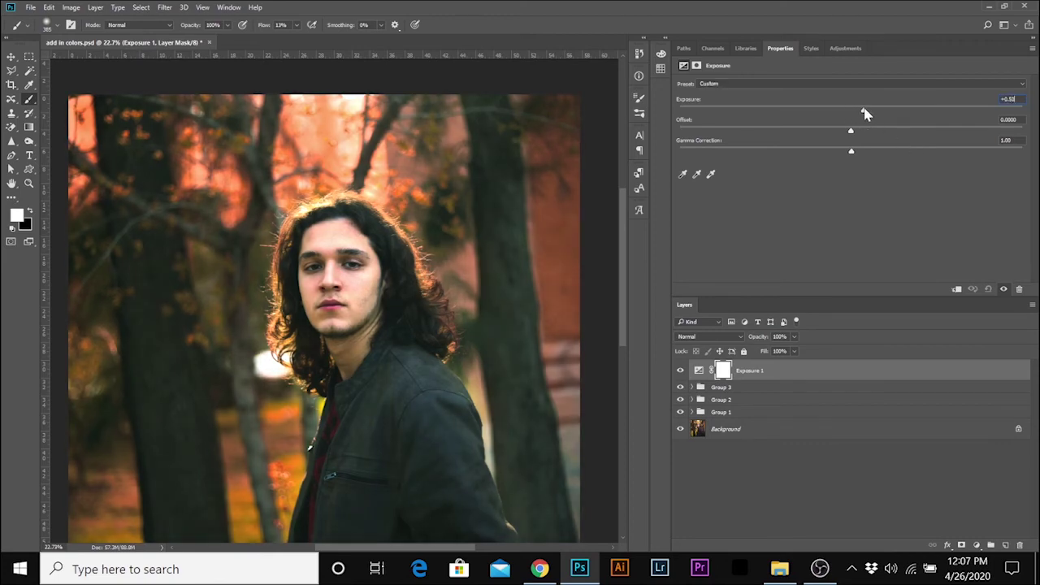
key("ctrl+i")
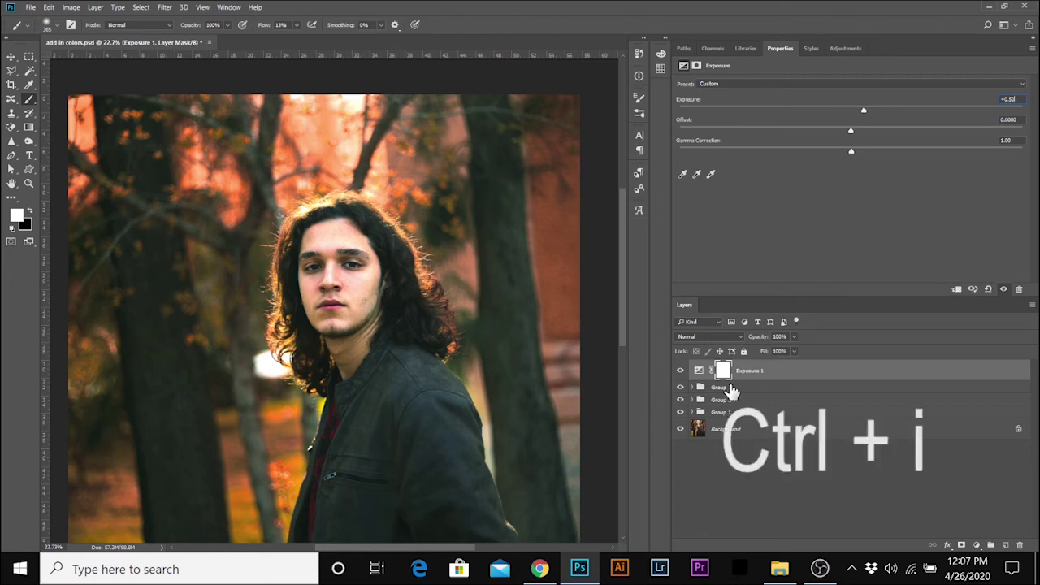
left_click(724, 374)
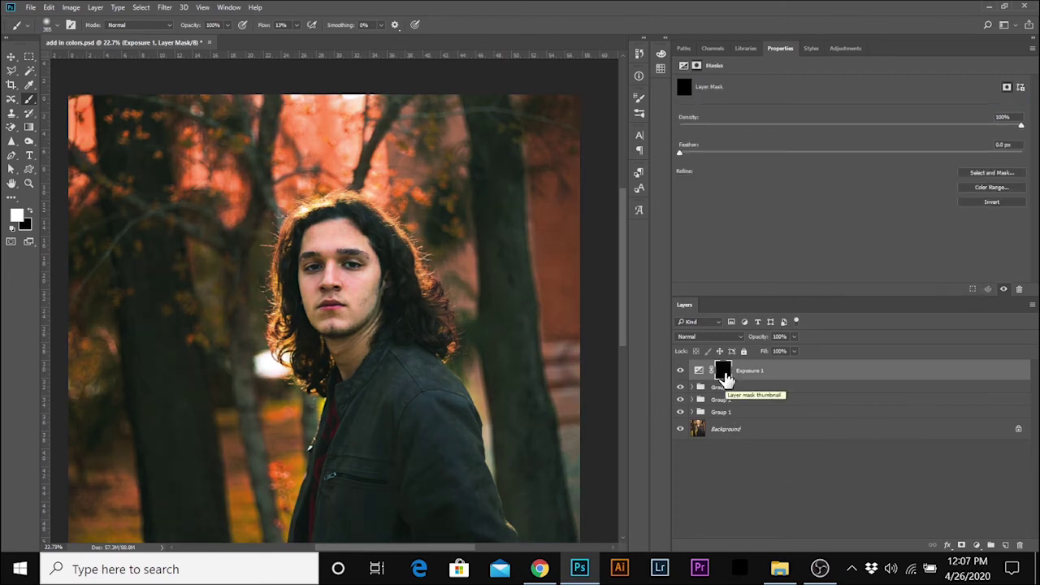
Set the brush to 60% flow and about 511 px, and paint white on the Exposure mask over the man's hair.
scroll(451, 339, "down", 2)
scroll(452, 337, "down", 3)
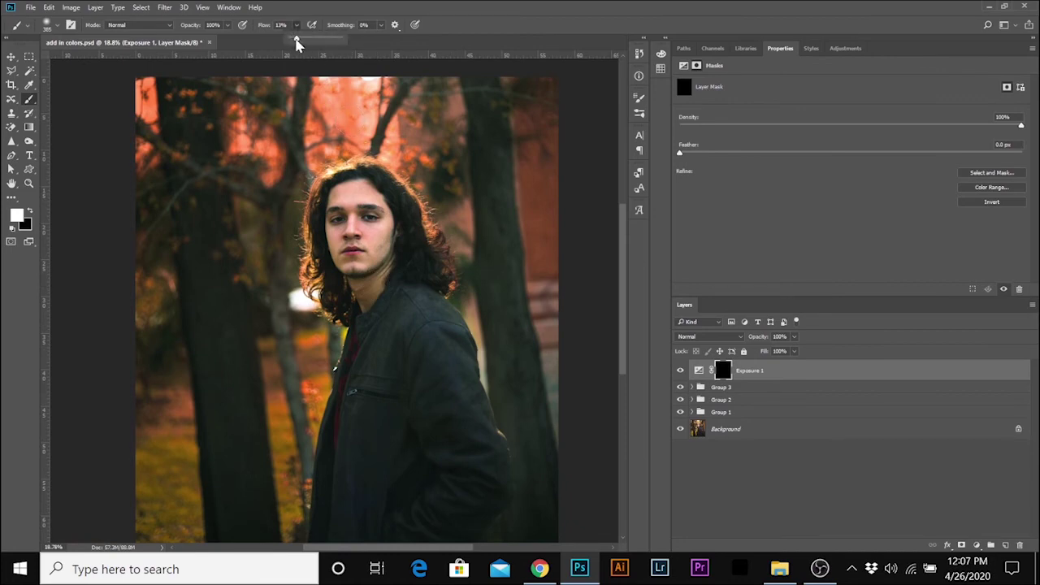
left_click(59, 27)
left_click(59, 27)
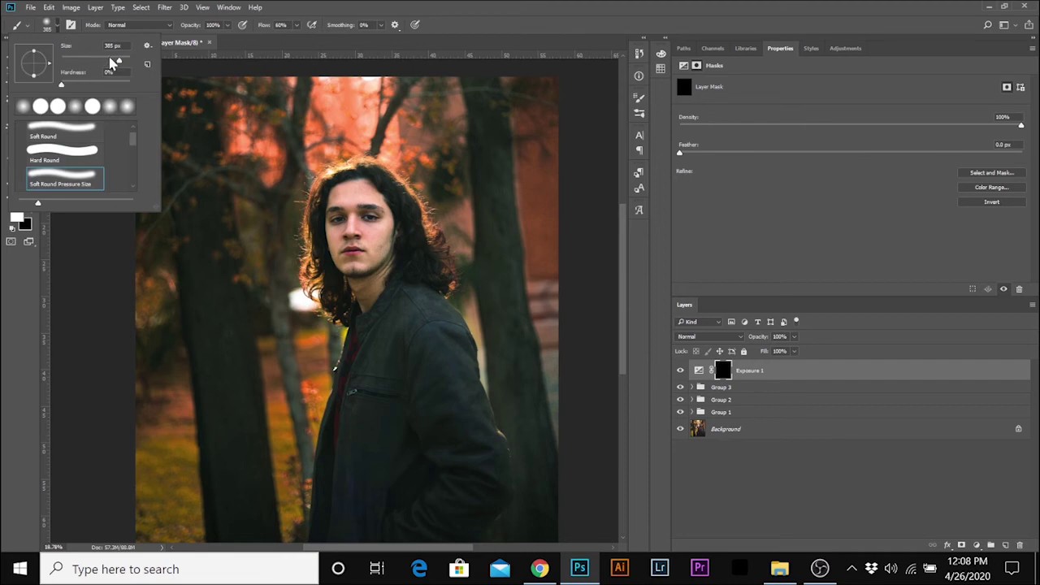
left_click(266, 31)
scroll(424, 278, "down", 1)
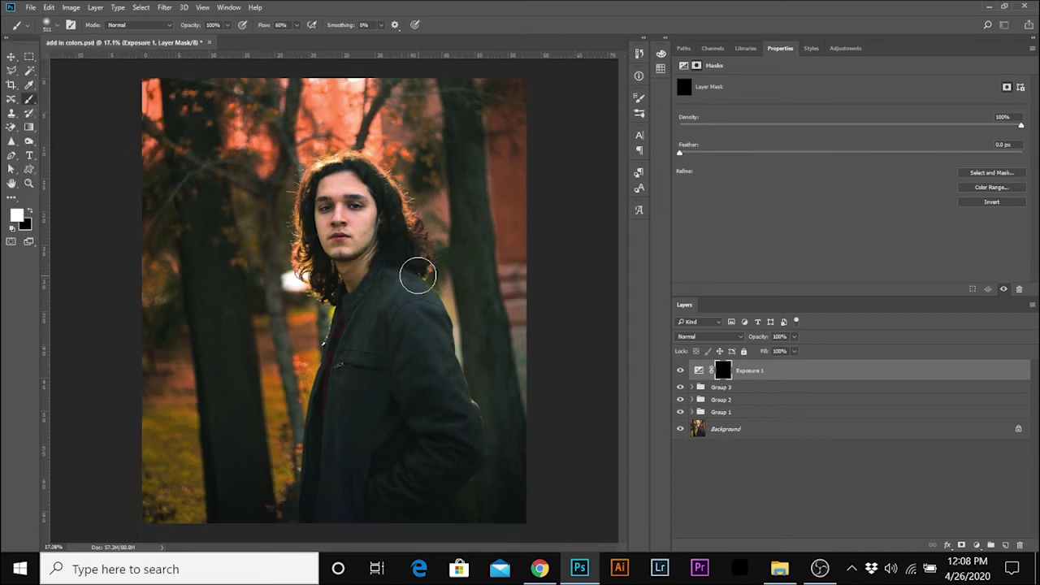
mouse_move(390, 203)
left_mouse_down()
mouse_move(384, 186)
mouse_move(390, 200)
left_mouse_up()
left_click_drag(407, 236, 404, 274)
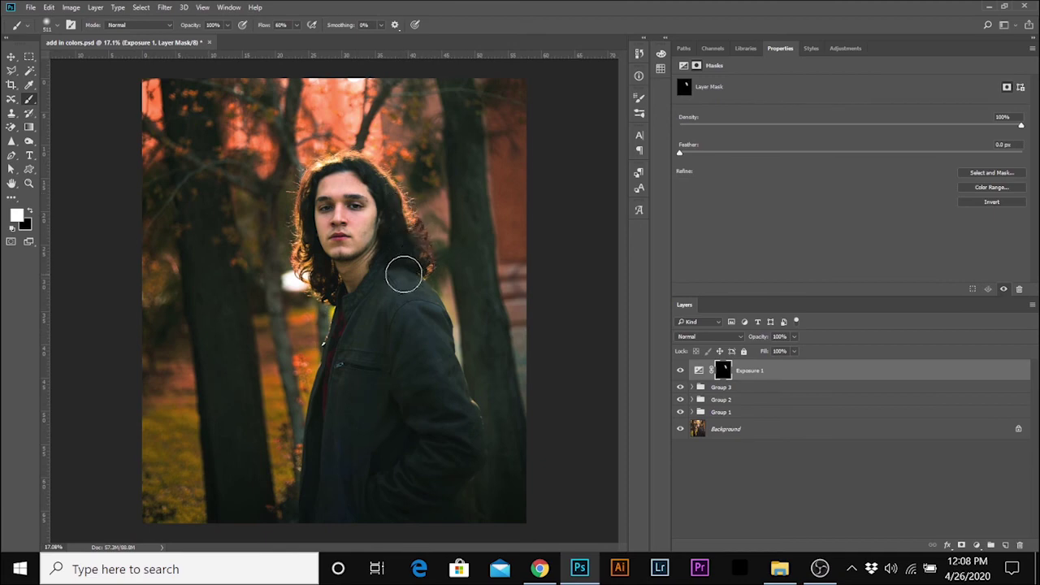
mouse_move(377, 195)
left_mouse_down()
mouse_move(360, 172)
mouse_move(322, 174)
left_mouse_up()
left_click_drag(292, 292, 308, 244)
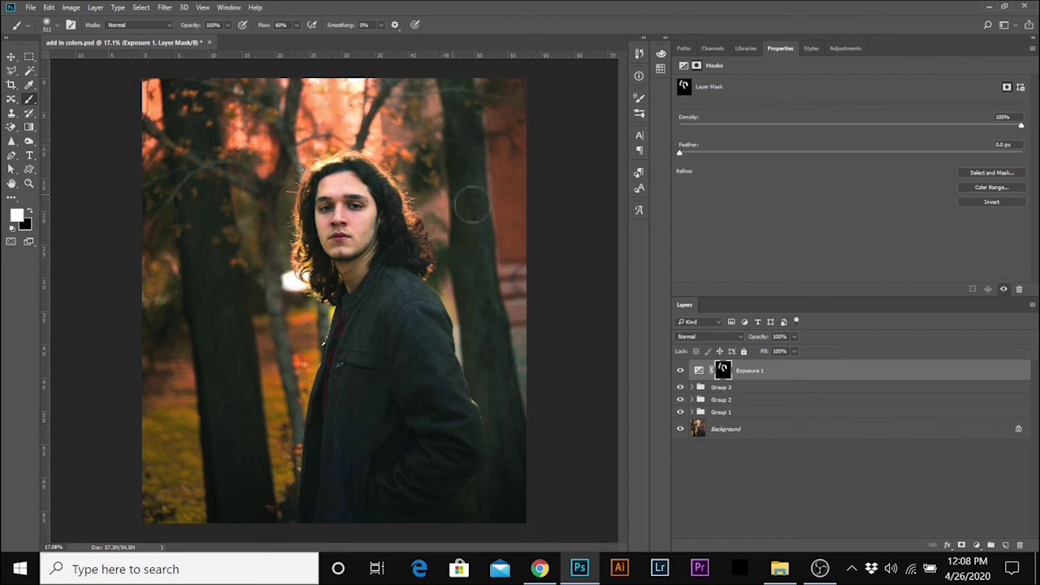
Paint white on the Exposure mask over the background around the man, and black over the dark tree trunks.
left_click_drag(503, 272, 504, 237)
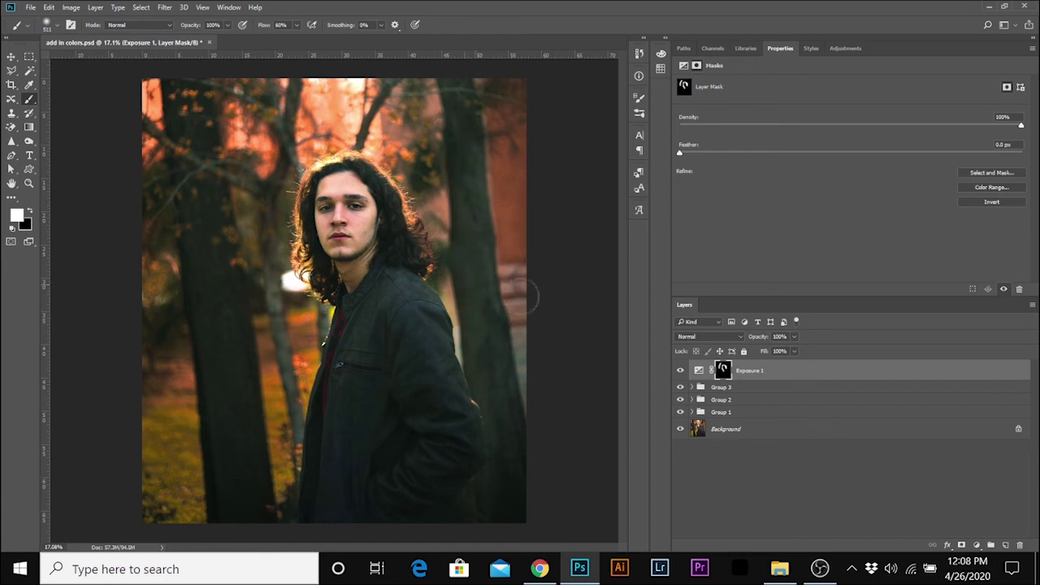
left_click_drag(529, 297, 527, 339)
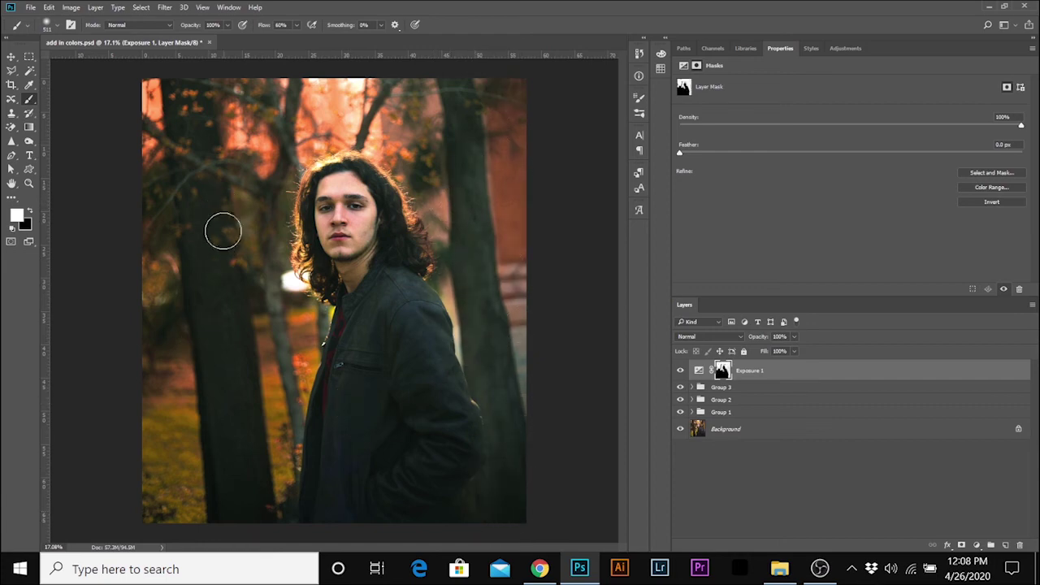
mouse_move(222, 230)
left_mouse_down()
mouse_move(169, 238)
mouse_move(157, 436)
mouse_move(163, 259)
mouse_move(177, 238)
mouse_move(167, 252)
mouse_move(159, 193)
mouse_move(160, 257)
mouse_move(159, 231)
left_mouse_up()
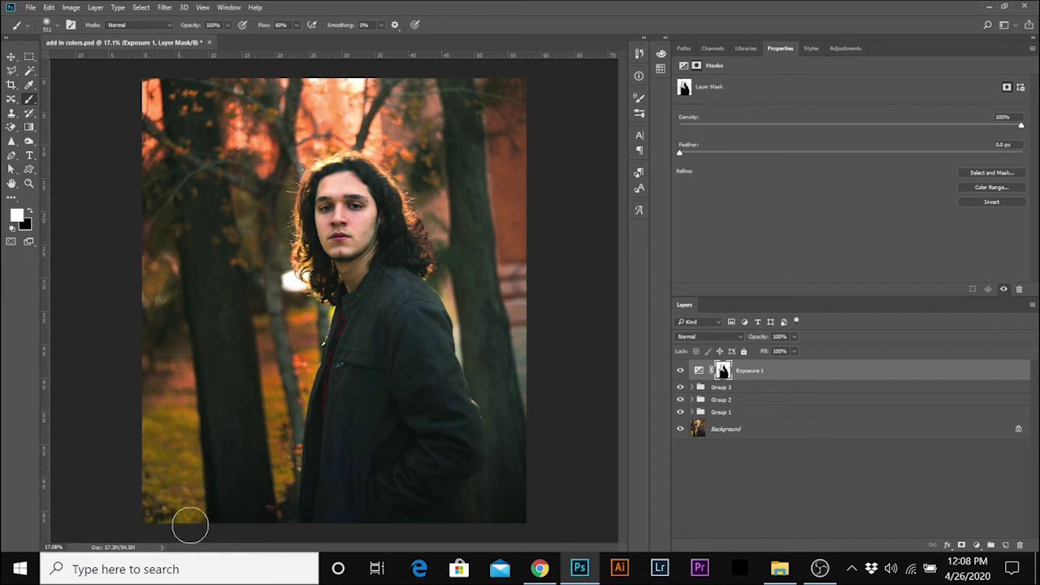
mouse_move(278, 344)
left_mouse_down()
mouse_move(290, 502)
mouse_move(302, 311)
mouse_move(265, 215)
mouse_move(262, 228)
left_mouse_up()
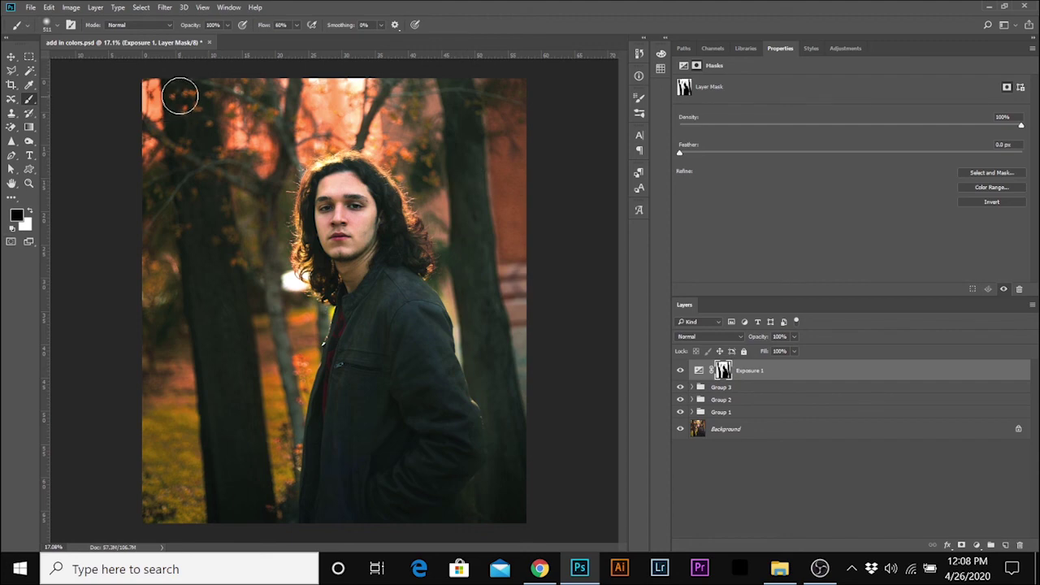
Toggle the Exposure layer's visibility to compare the result, and reduce the brush size to 200 px.
left_click(681, 372)
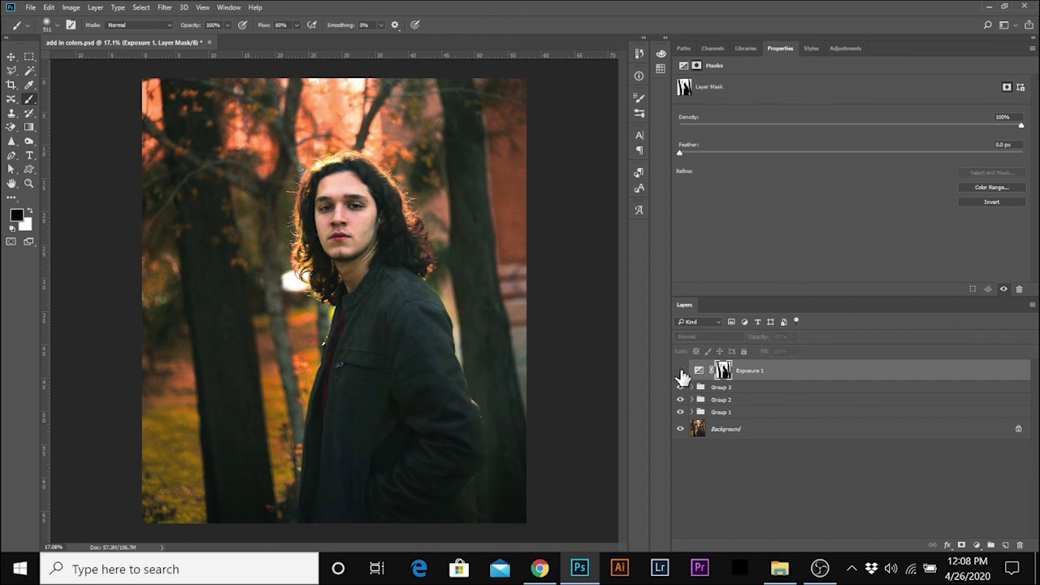
left_click(681, 373)
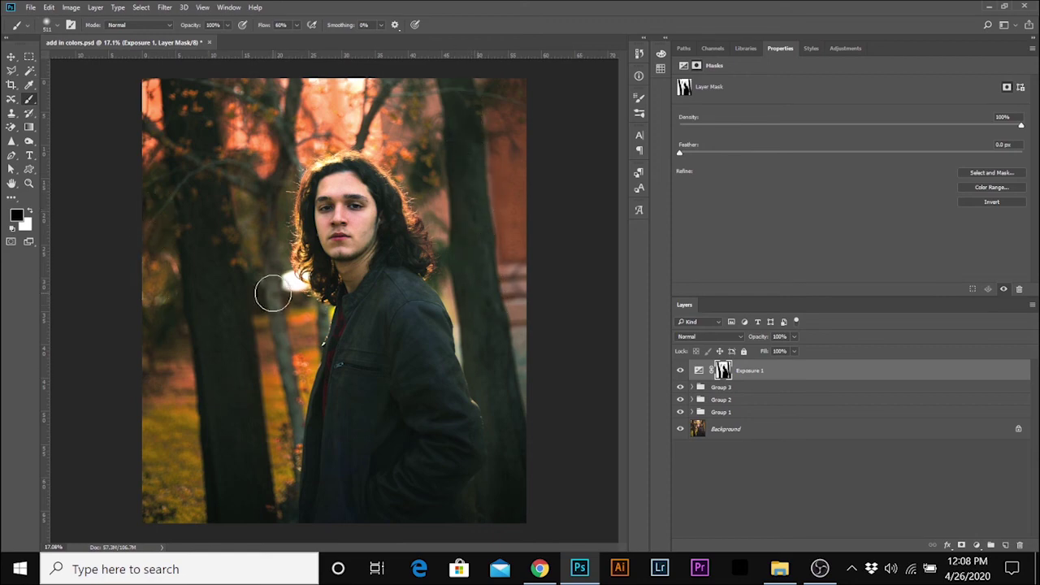
key("bracketleft")
key("bracketleft")
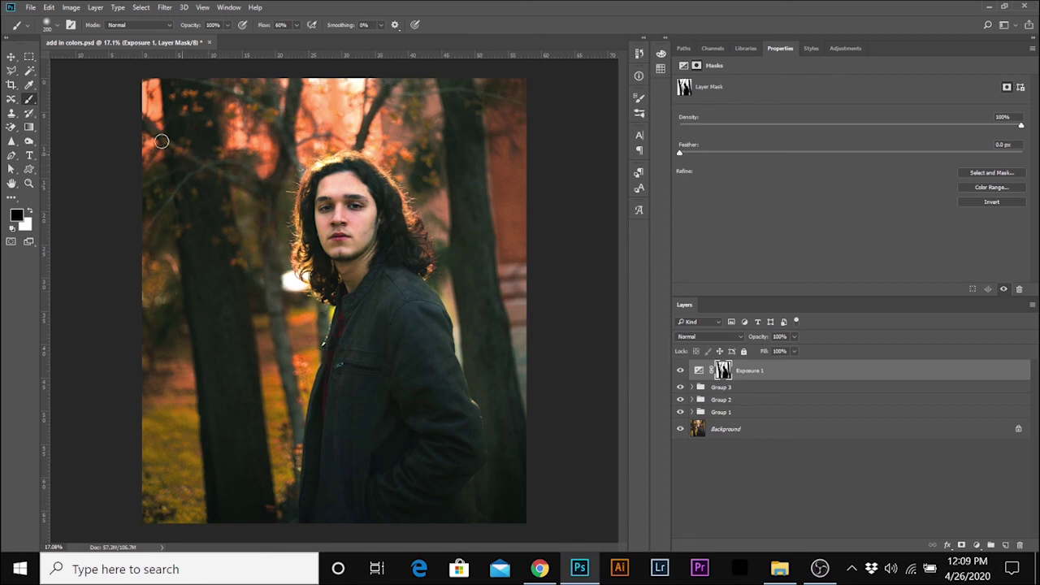
Create a new layer group, move the Exposure layer into it, and collapse the group.
left_click(12, 56)
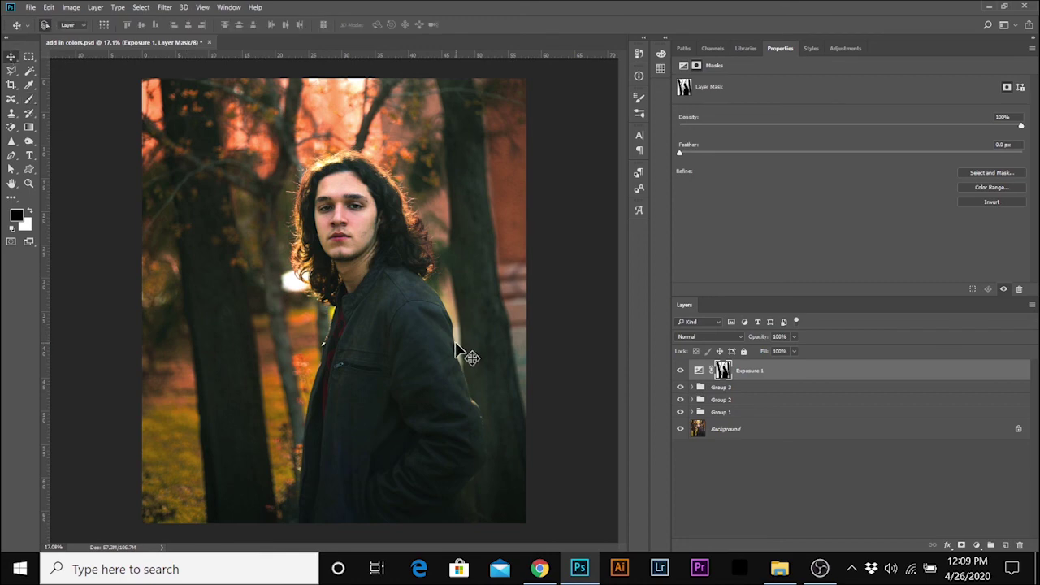
scroll(456, 343, "down", 2)
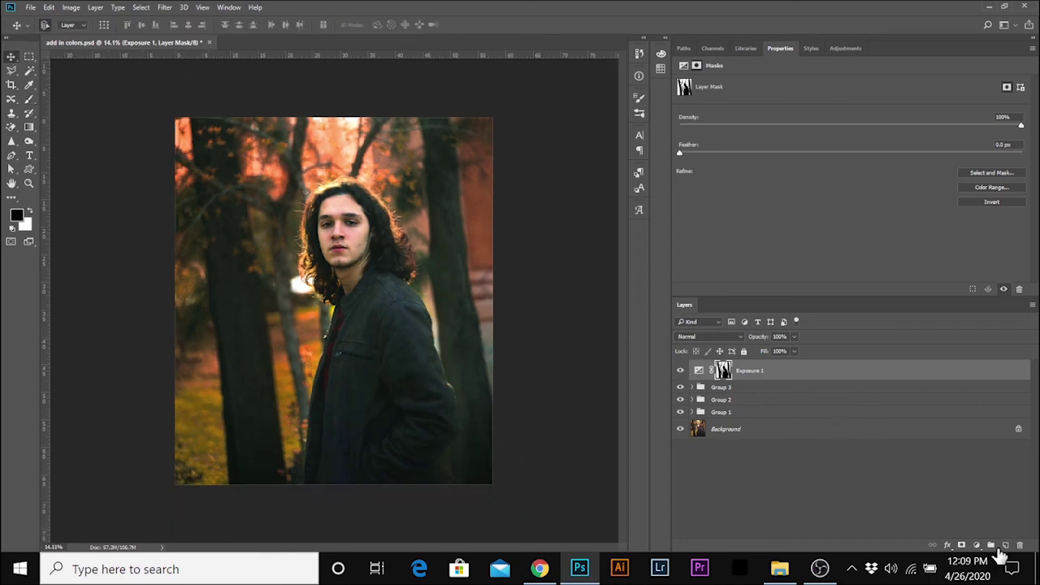
left_click(992, 546)
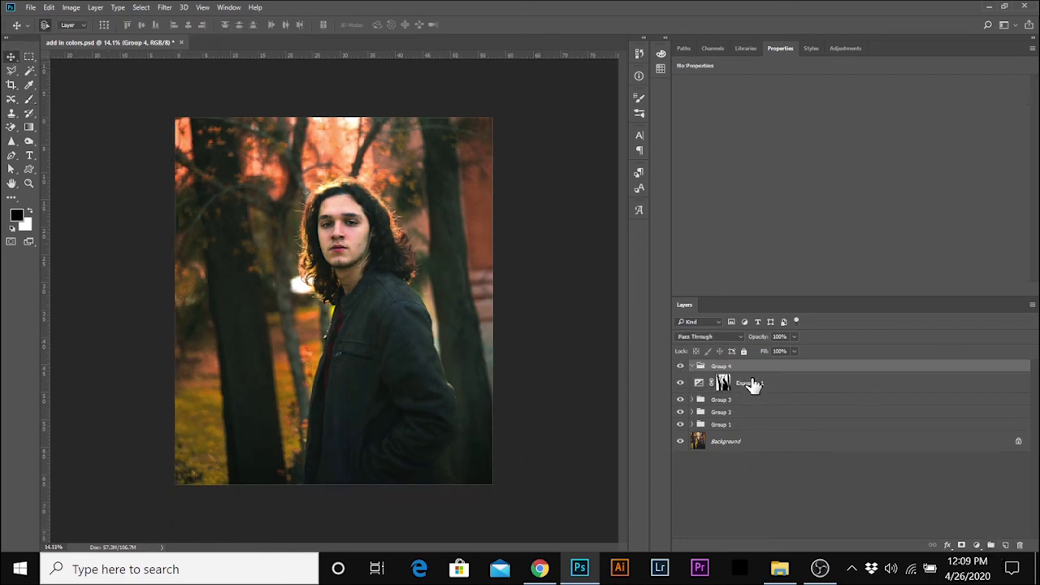
left_click_drag(755, 386, 748, 367)
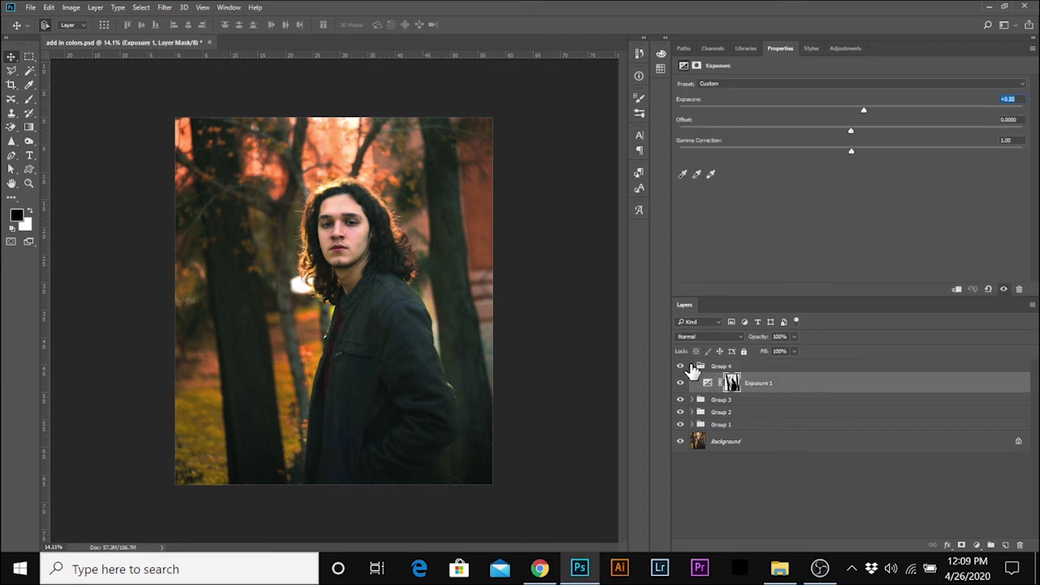
left_click(691, 368)
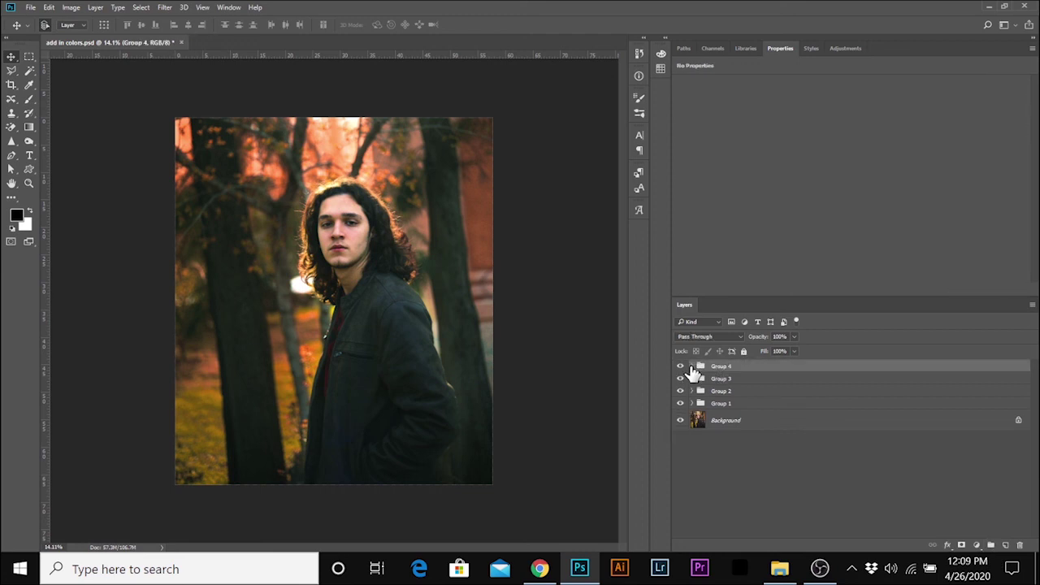
Combine the four adjustment groups into one group and toggle its visibility to compare the photo before and after.
left_click(744, 404, "shift")
left_click(993, 547)
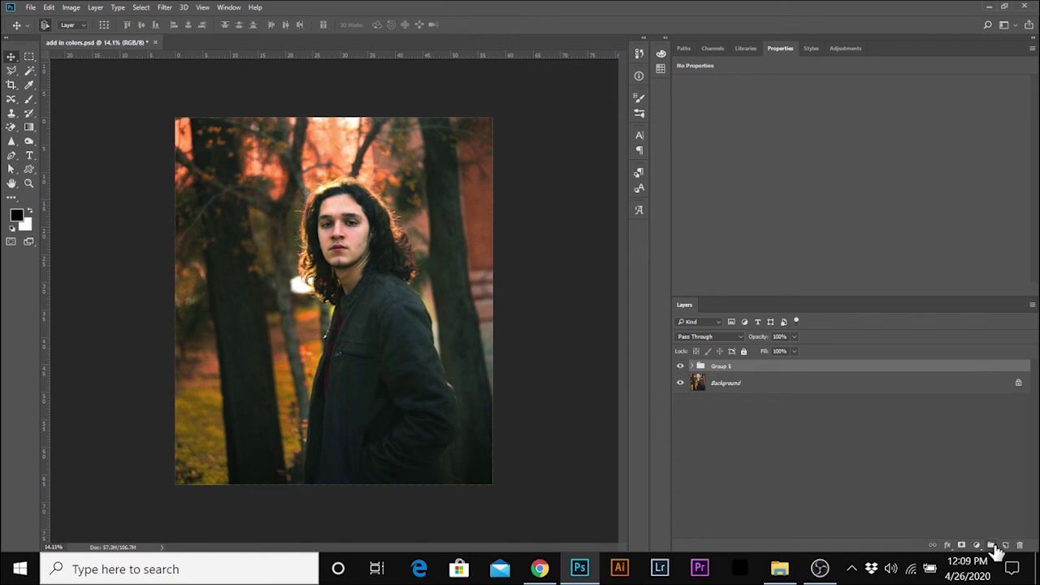
left_click(683, 367)
left_click(683, 370)
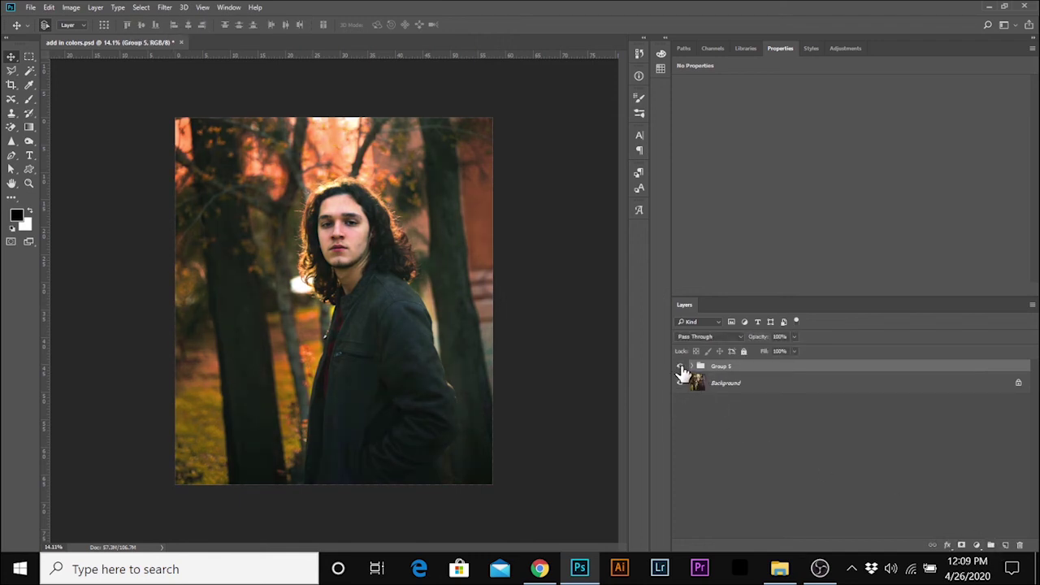
scroll(486, 367, "up", 2)
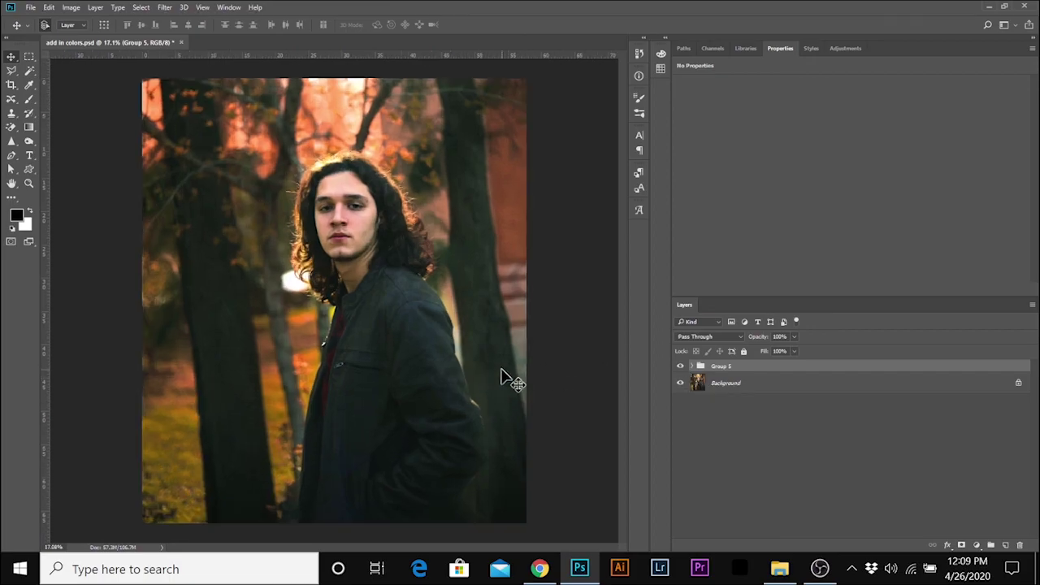